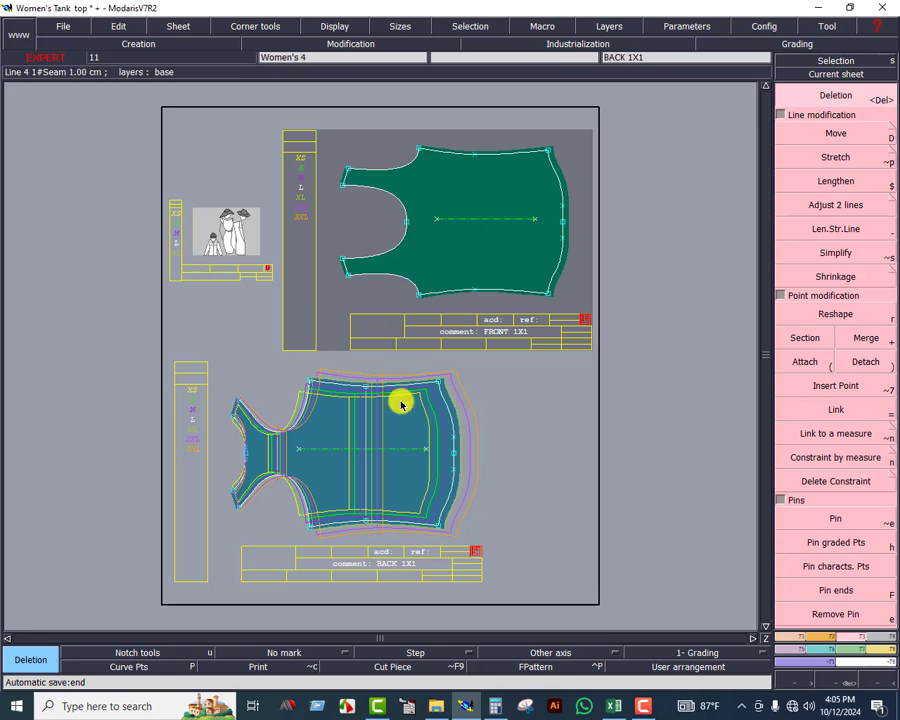
Hide the graded size nest on the back piece and automatically arrange all sheets on the desk
{"action": "left_click", "coordinate": [335, 27]}
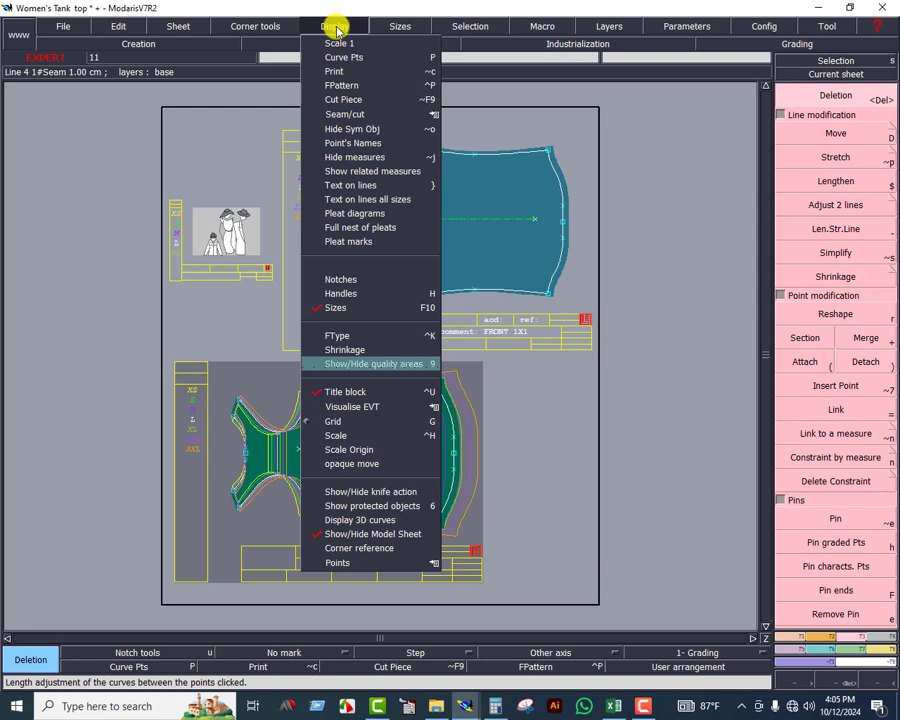
{"action": "left_click", "coordinate": [335, 311]}
{"action": "key", "text": "j"}
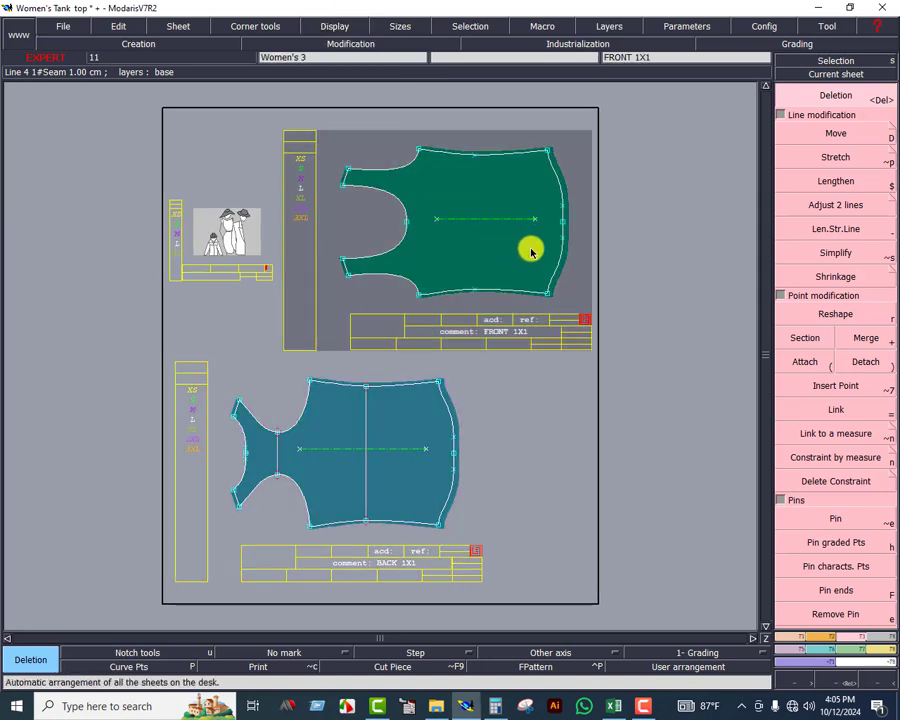
Select all sizes XS to 3XL on the FRONT 1X1 sheet and display its nest
{"action": "left_click", "coordinate": [317, 238]}
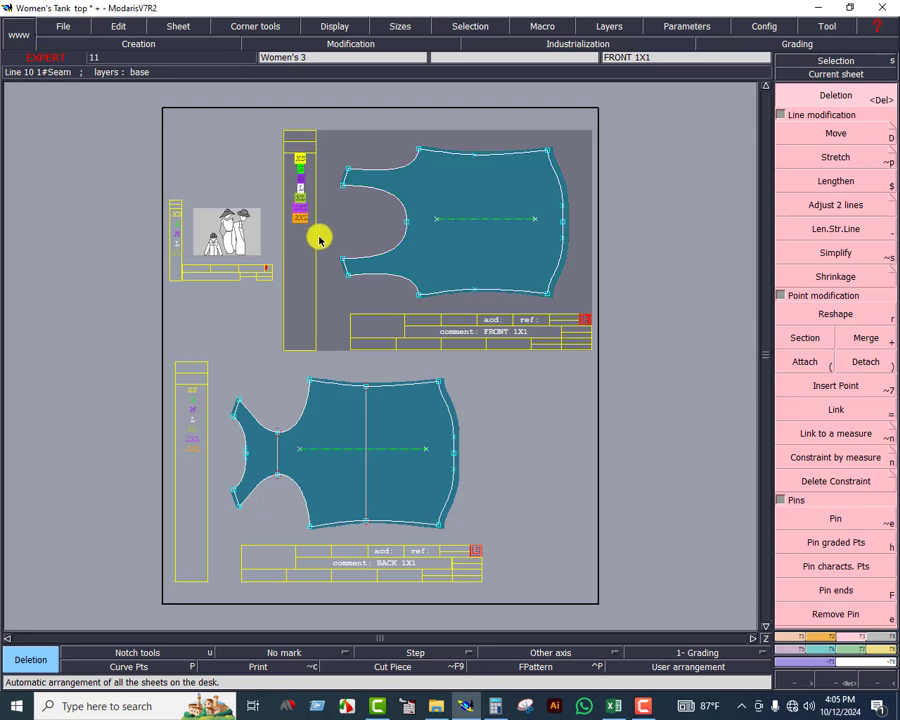
{"action": "left_click", "coordinate": [810, 650]}
{"action": "left_click", "coordinate": [838, 132]}
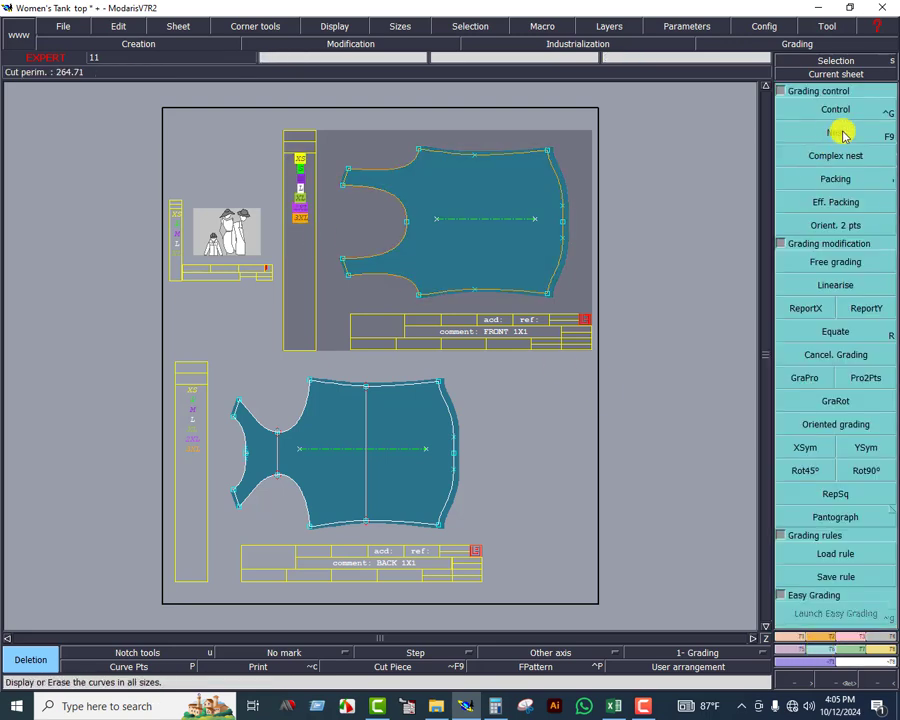
{"action": "left_click", "coordinate": [478, 254]}
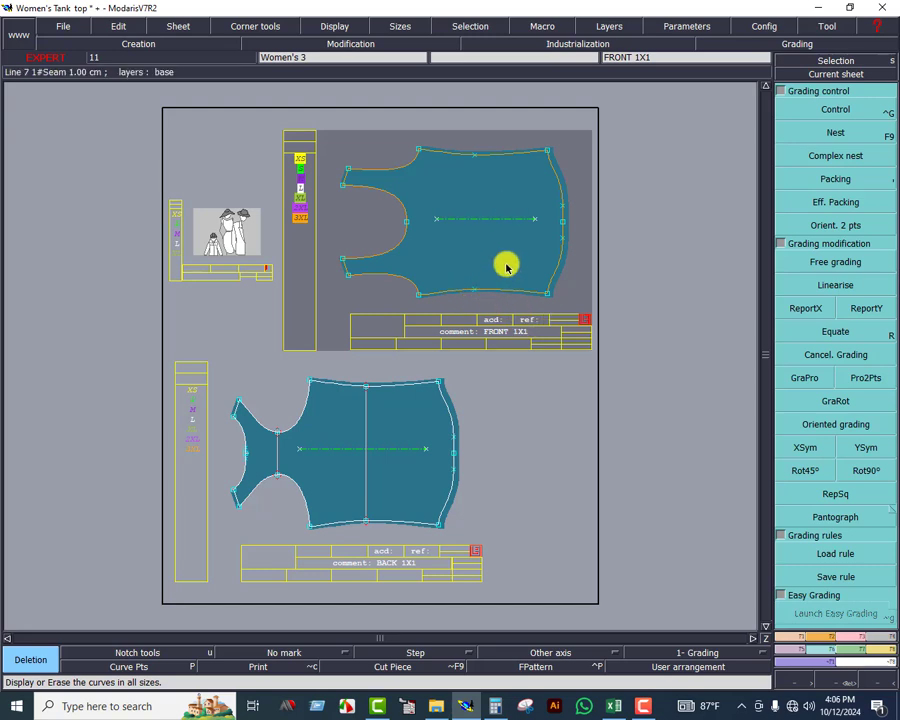
Use Equate to copy the grading of the back's upper shoulder and upper underarm points to the matching front points
{"action": "left_click", "coordinate": [846, 335]}
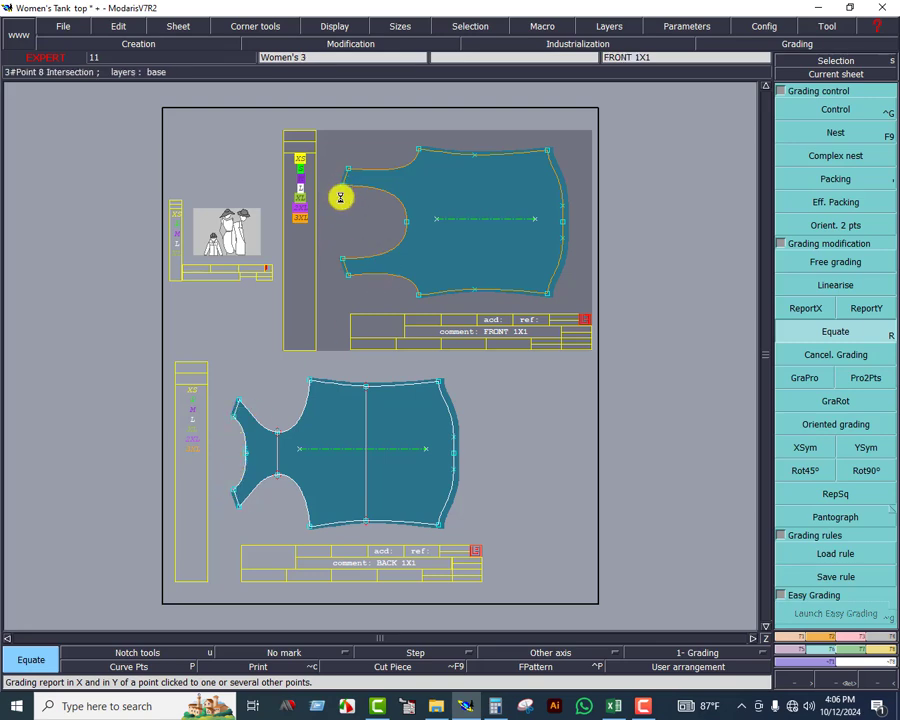
{"action": "left_click", "coordinate": [237, 400]}
{"action": "left_click", "coordinate": [347, 172]}
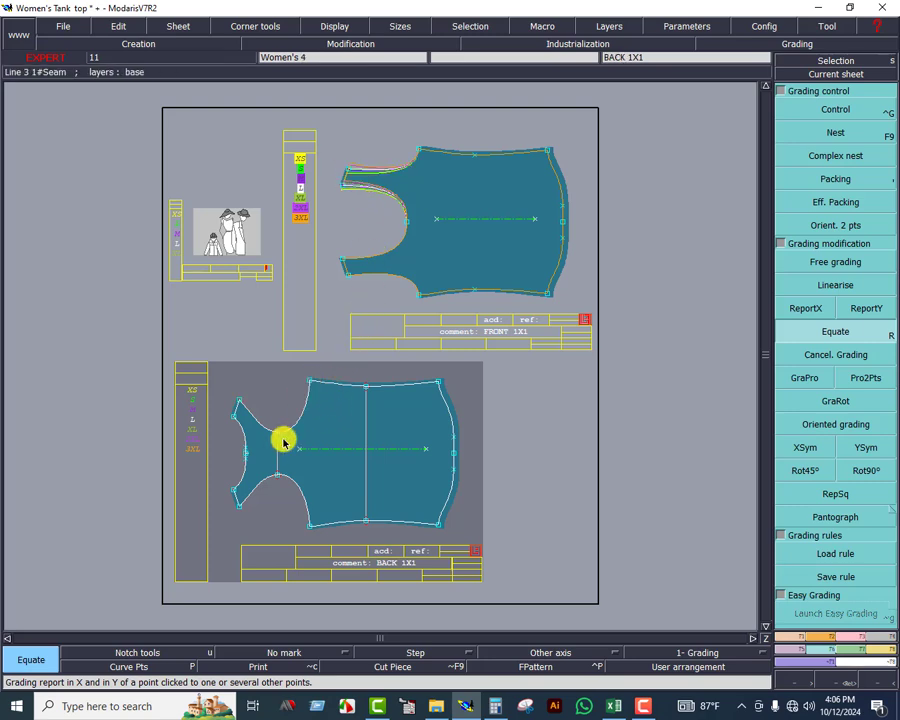
{"action": "left_click", "coordinate": [310, 381]}
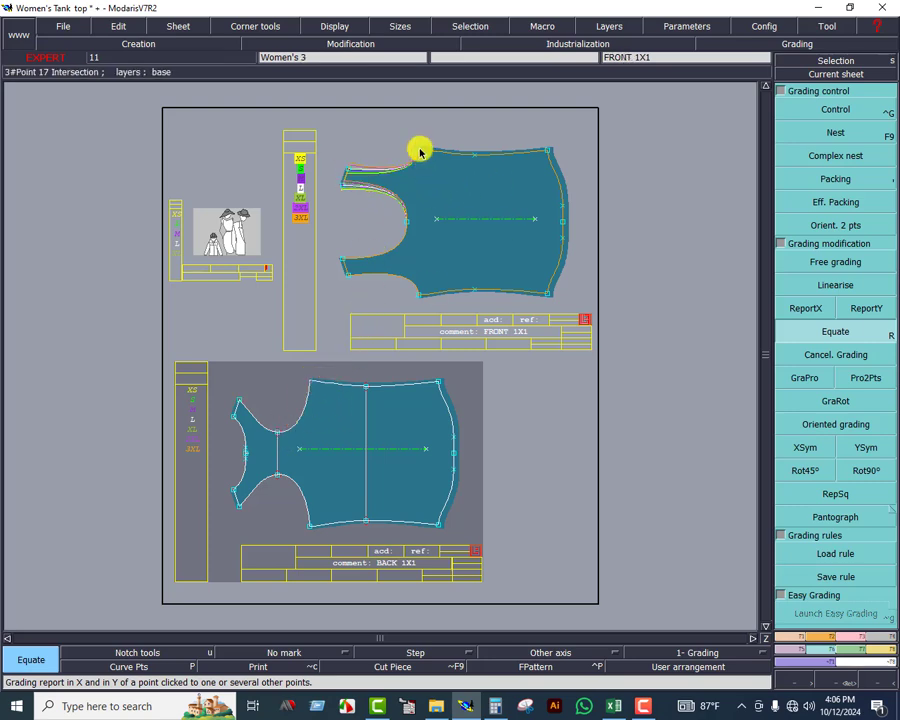
{"action": "left_click", "coordinate": [418, 146]}
Equate the grading of the back's upper waist point, hem corners and hem curve points onto the matching front points
{"action": "left_click", "coordinate": [364, 384]}
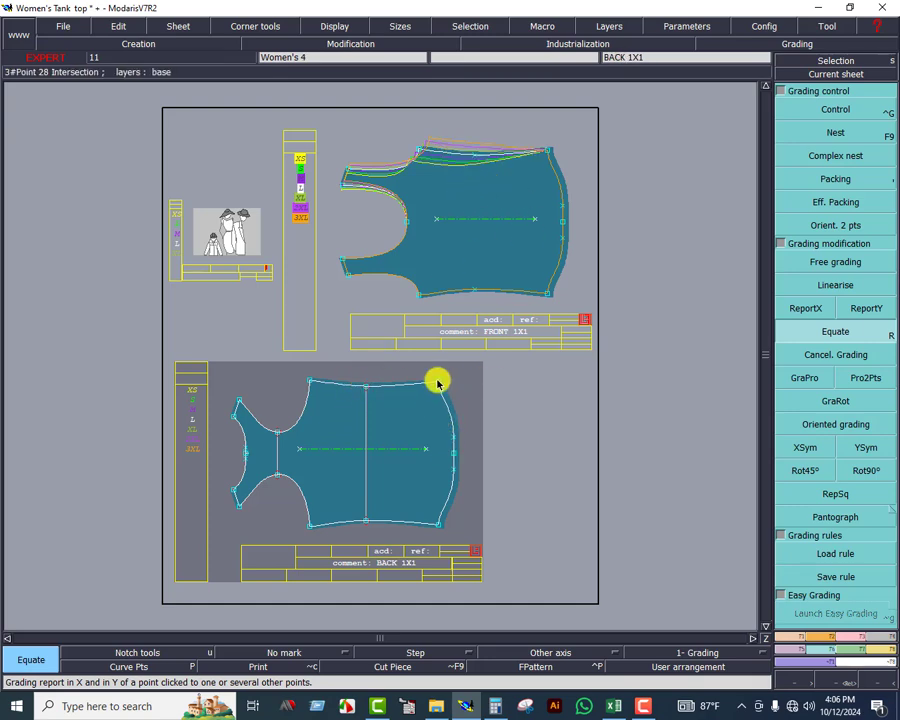
{"action": "left_click", "coordinate": [549, 153]}
{"action": "left_click", "coordinate": [549, 154]}
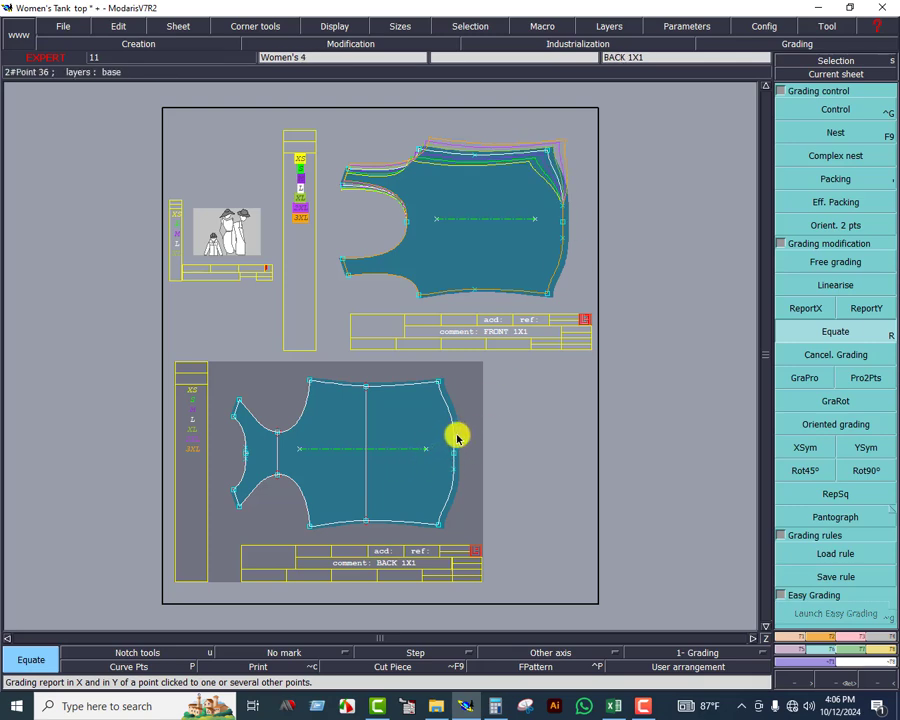
{"action": "left_click", "coordinate": [457, 436]}
{"action": "left_click", "coordinate": [564, 207]}
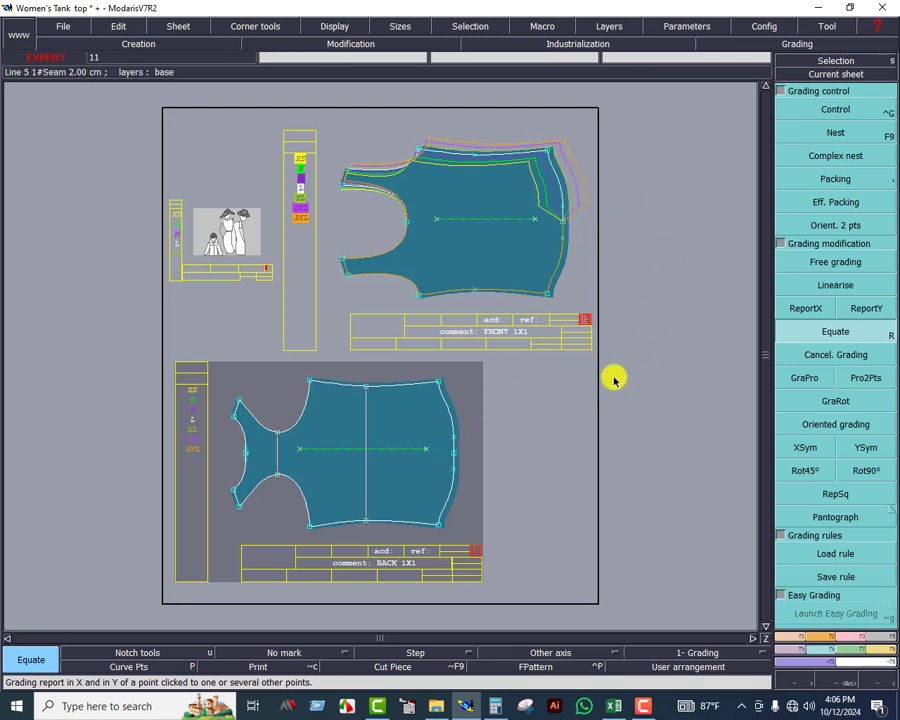
{"action": "left_click", "coordinate": [456, 452]}
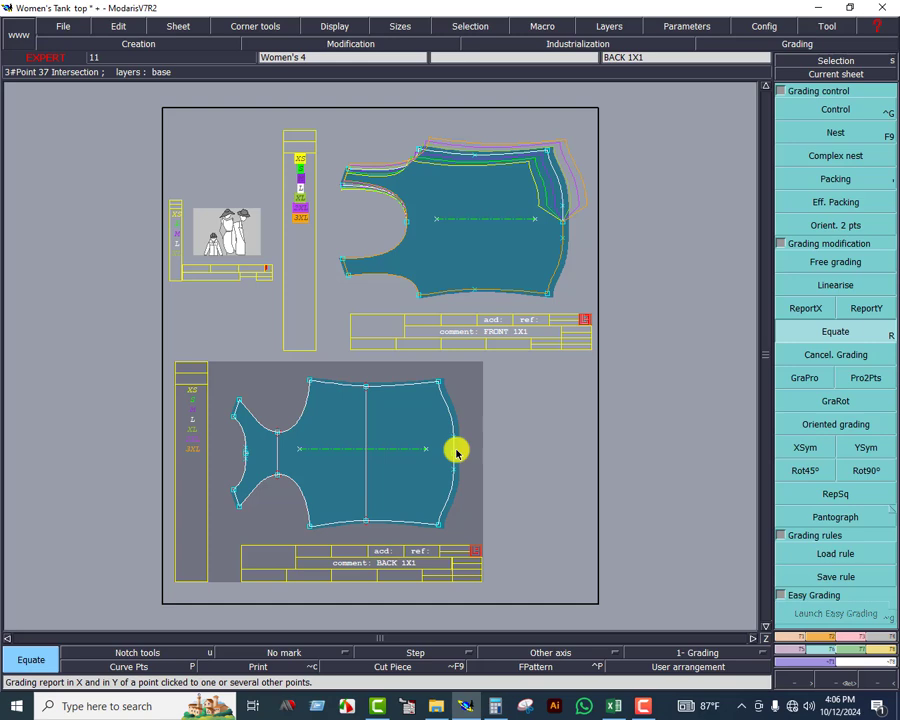
{"action": "left_click", "coordinate": [563, 224]}
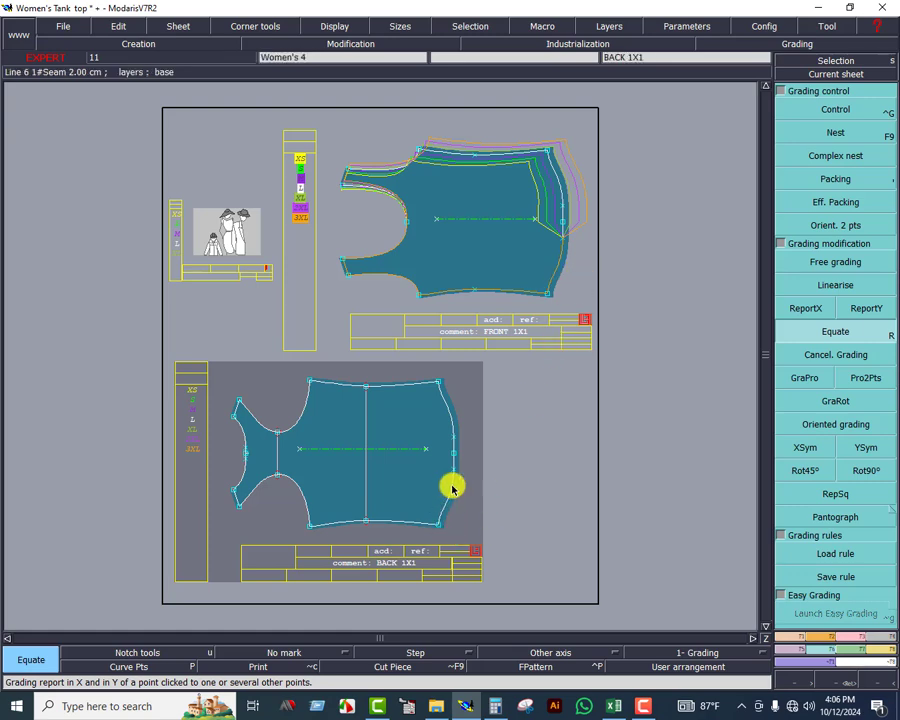
{"action": "left_click", "coordinate": [563, 238]}
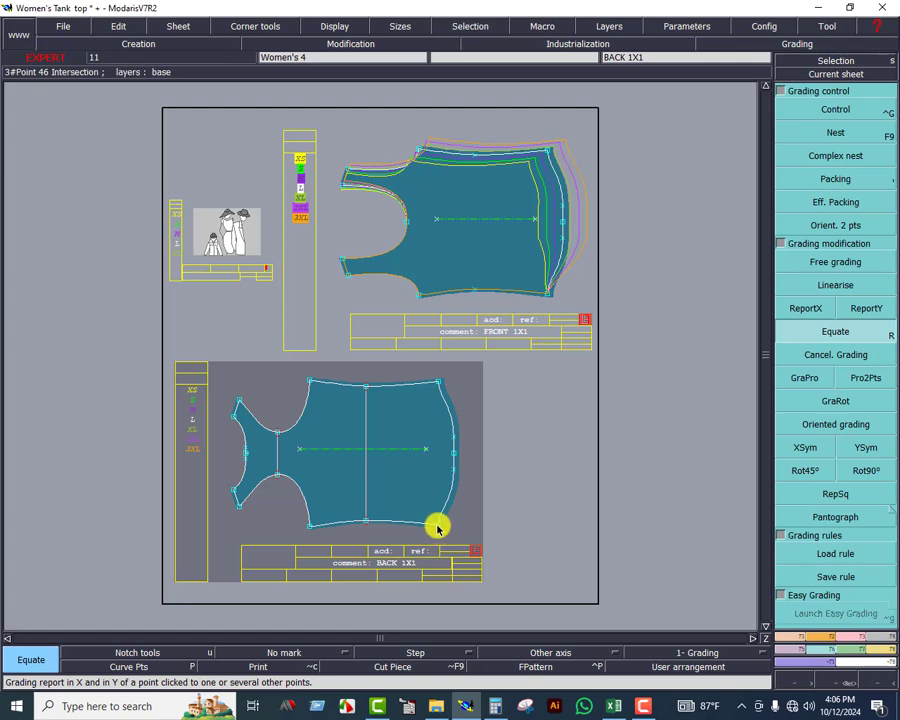
{"action": "left_click", "coordinate": [544, 296]}
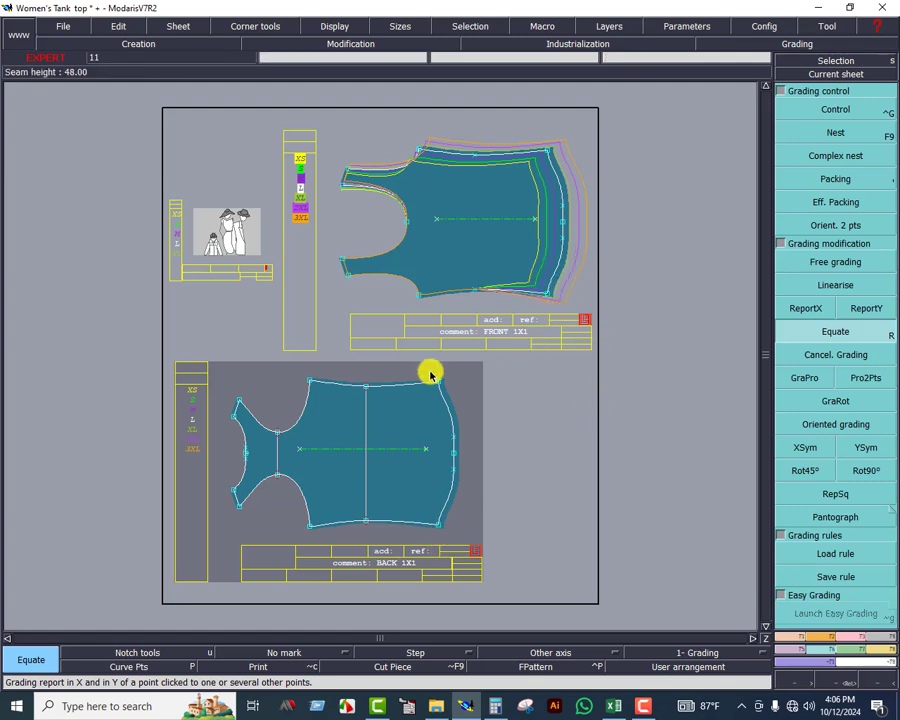
Draw a straight waist line about 43.2 cm long across the front piece between its two side-seam waist points
{"action": "left_click", "coordinate": [800, 638]}
{"action": "left_click", "coordinate": [866, 393]}
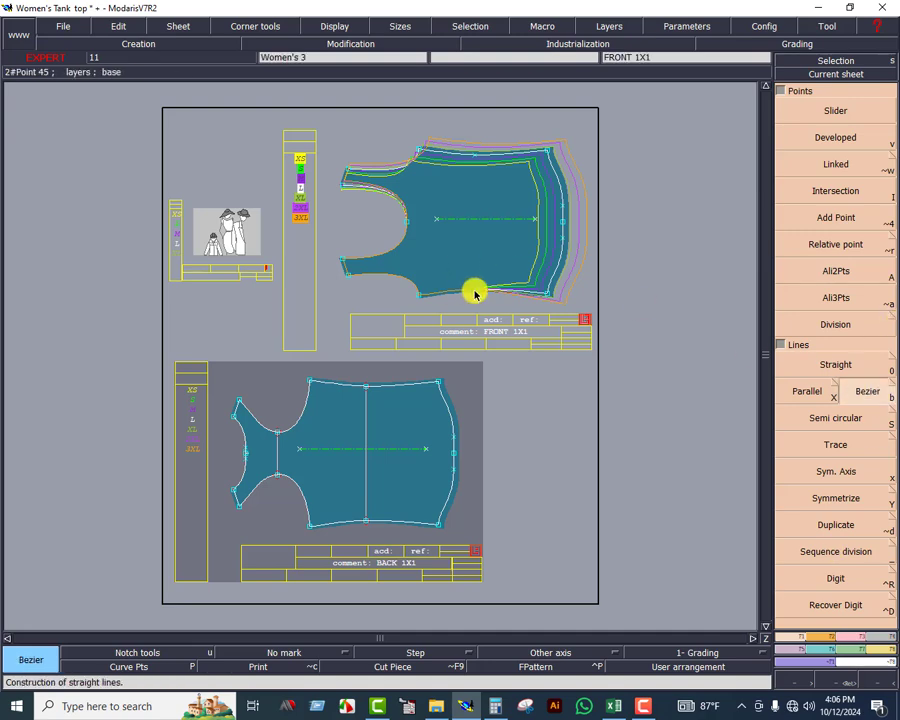
{"action": "left_click", "coordinate": [477, 294]}
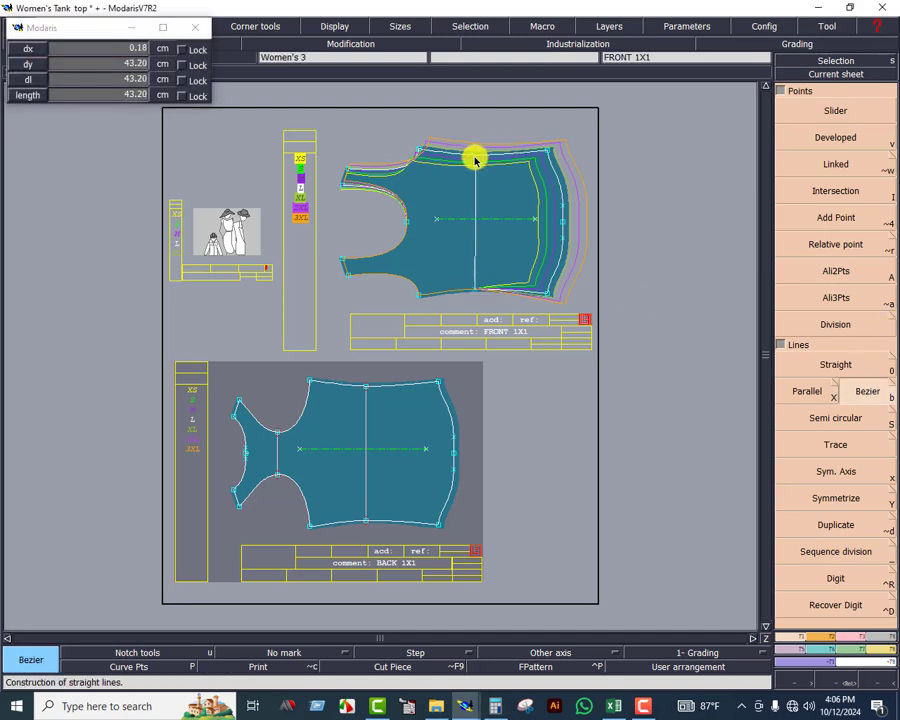
{"action": "left_click", "coordinate": [474, 155]}
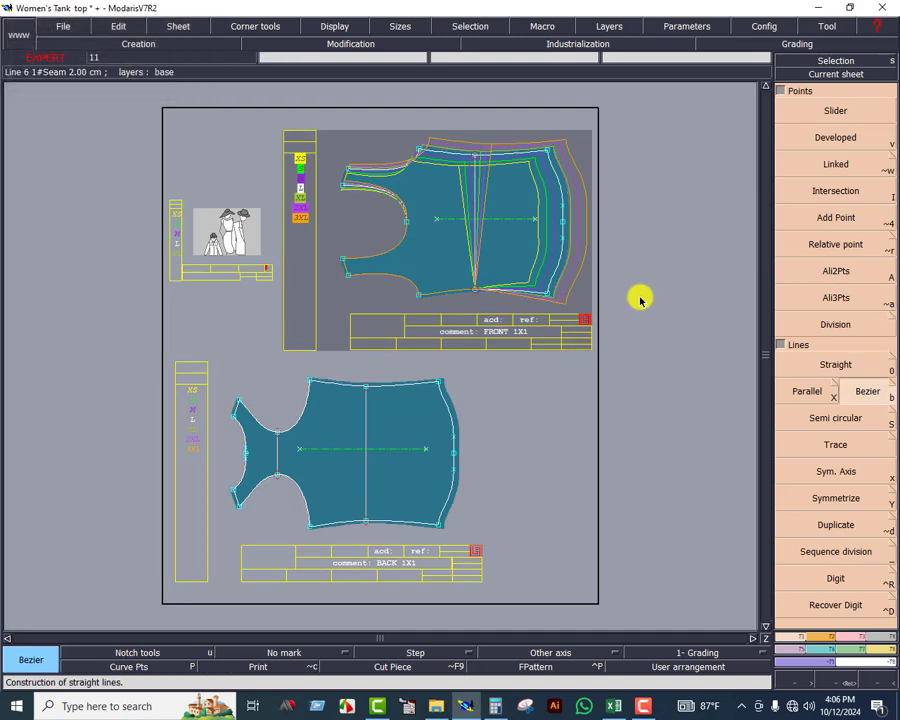
Equate the grading of the back's lower waist, underarm and shoulder points onto the matching points of the front piece
{"action": "left_click", "coordinate": [825, 648]}
{"action": "left_click", "coordinate": [850, 334]}
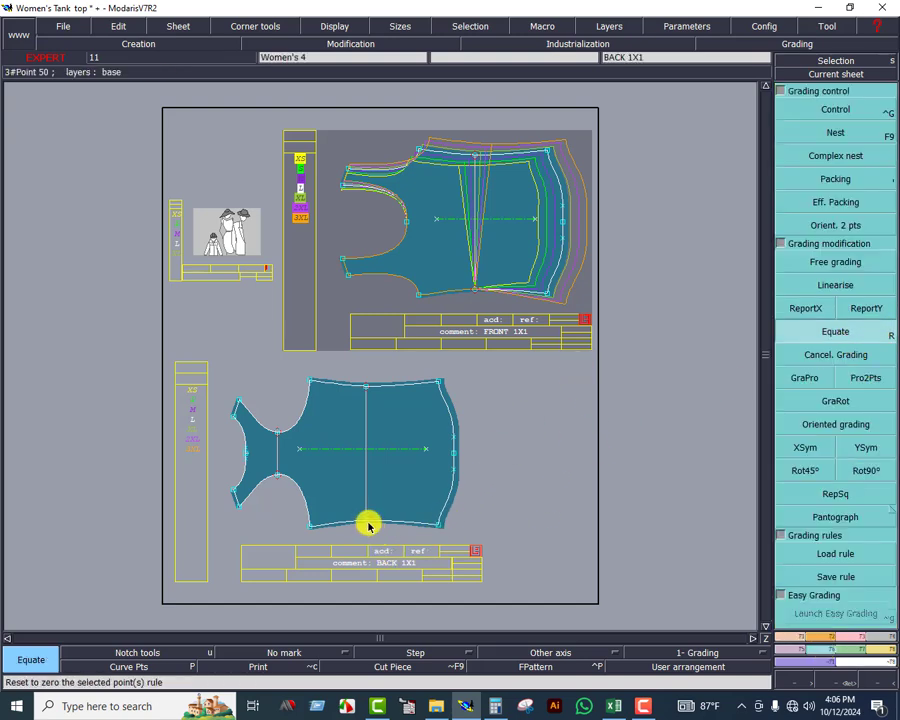
{"action": "left_click", "coordinate": [476, 293]}
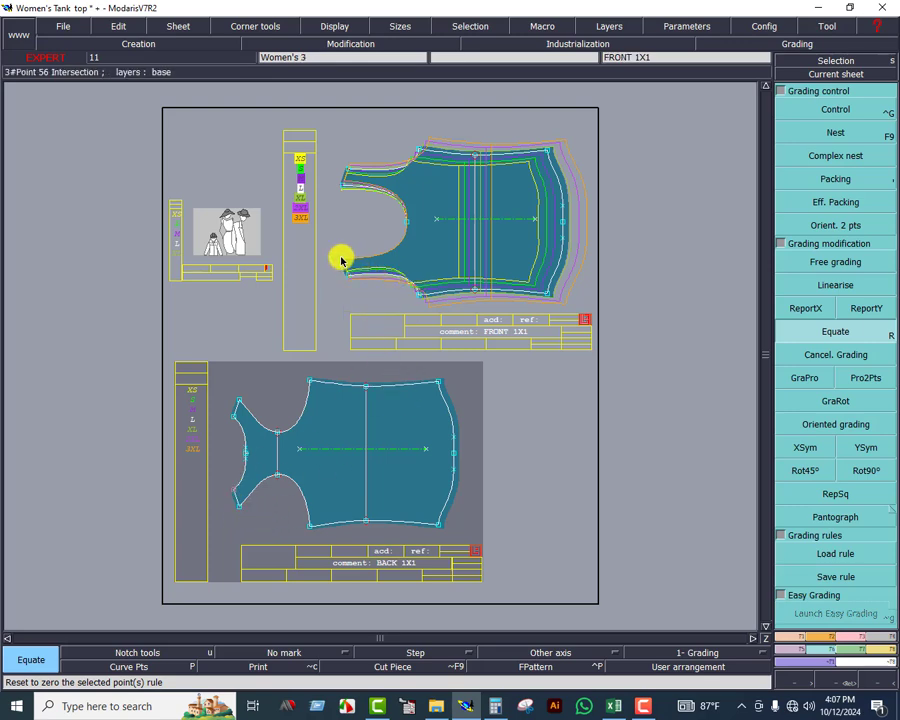
{"action": "left_click", "coordinate": [507, 246]}
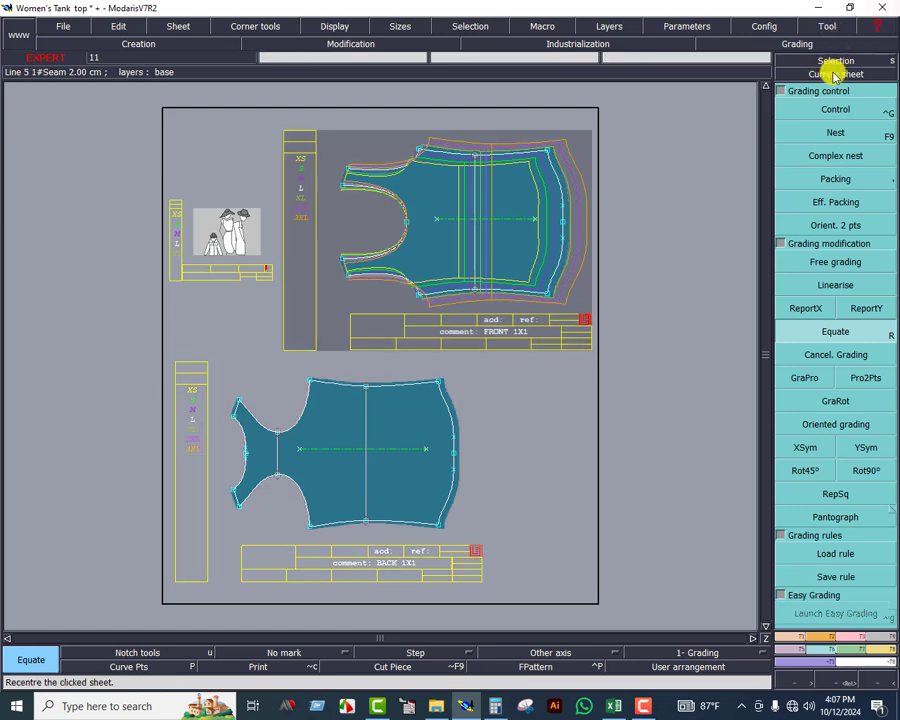
Make the FRONT 1X1 sheet the current sheet so it fills the work area
{"action": "left_click", "coordinate": [835, 76]}
{"action": "left_click", "coordinate": [493, 228]}
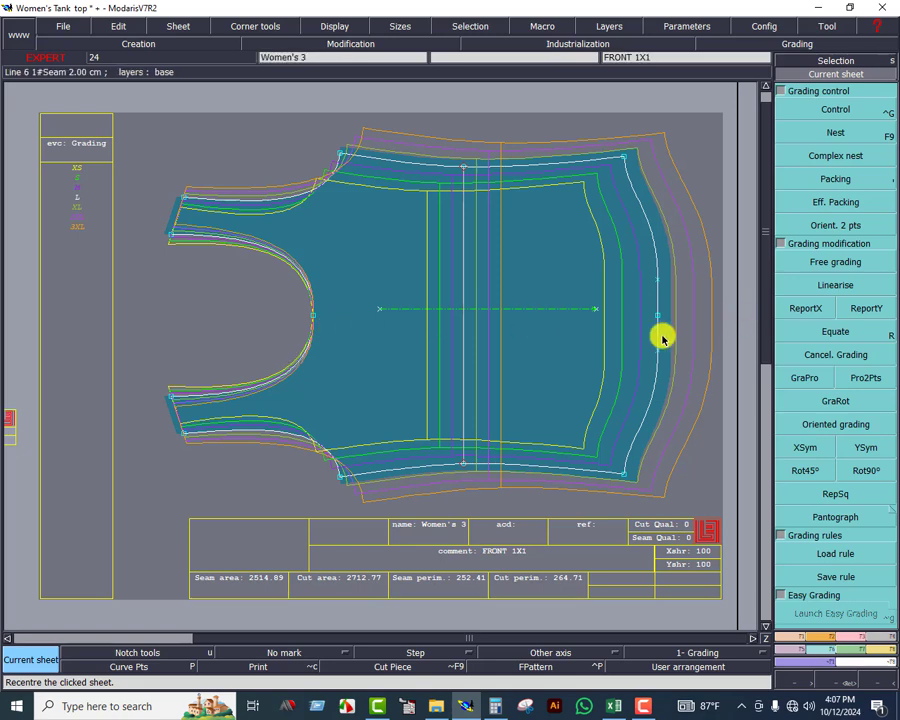
{"action": "left_click", "coordinate": [851, 182]}
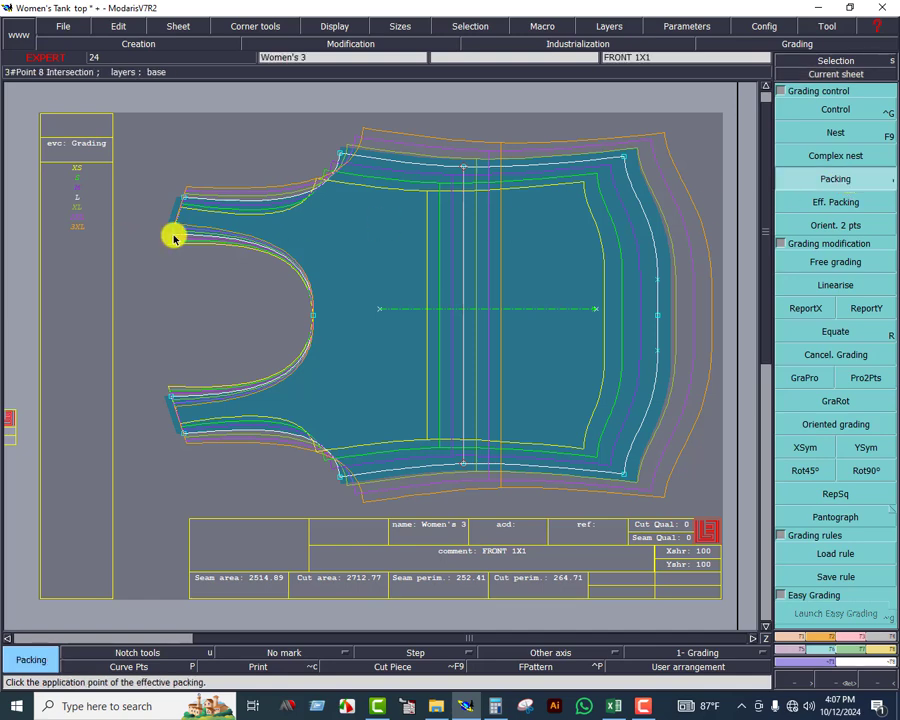
{"action": "left_click", "coordinate": [173, 237]}
{"action": "left_click", "coordinate": [840, 110]}
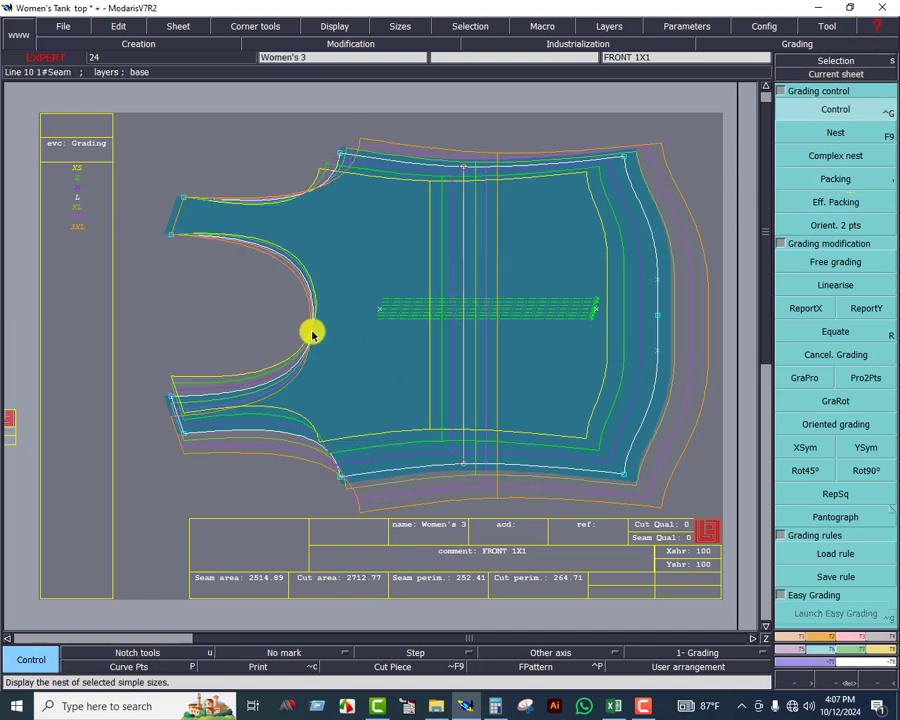
{"action": "left_click", "coordinate": [843, 185]}
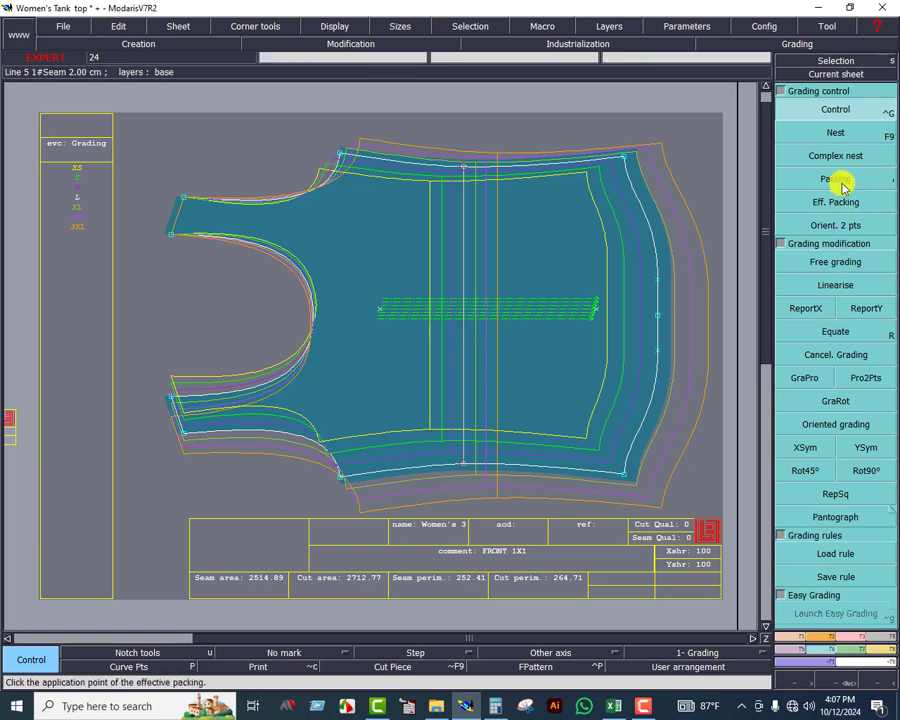
{"action": "left_click", "coordinate": [843, 185]}
{"action": "left_click", "coordinate": [410, 316]}
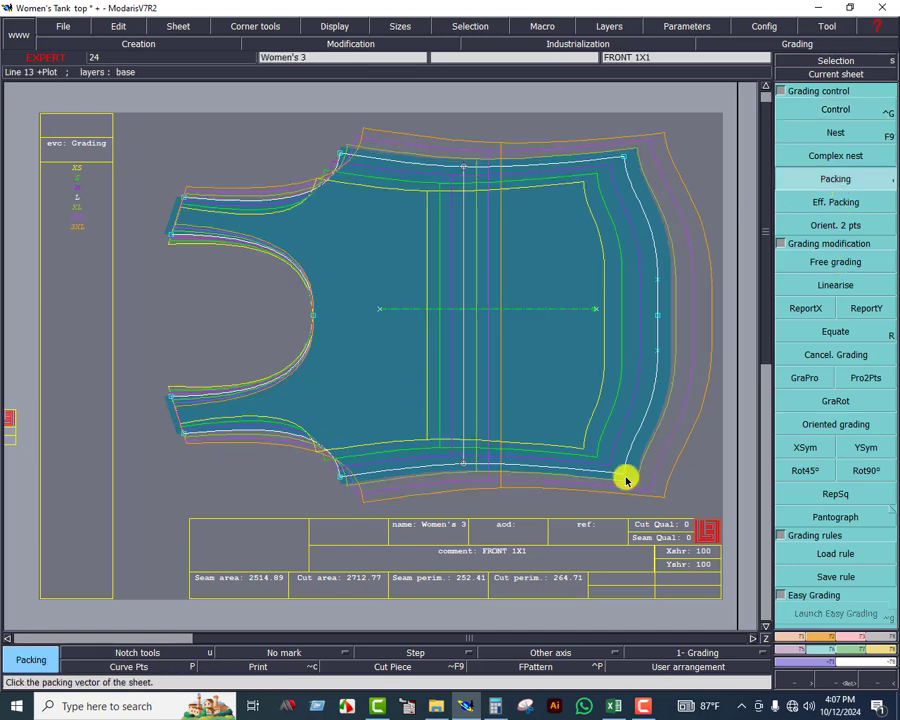
Pack the front piece's nest on the neck end of the upper shoulder, with the neckline area enlarged
{"action": "left_click", "coordinate": [847, 666]}
{"action": "left_click", "coordinate": [840, 680]}
{"action": "left_click_drag", "start_coordinate": [24, 121], "coordinate": [645, 541]}
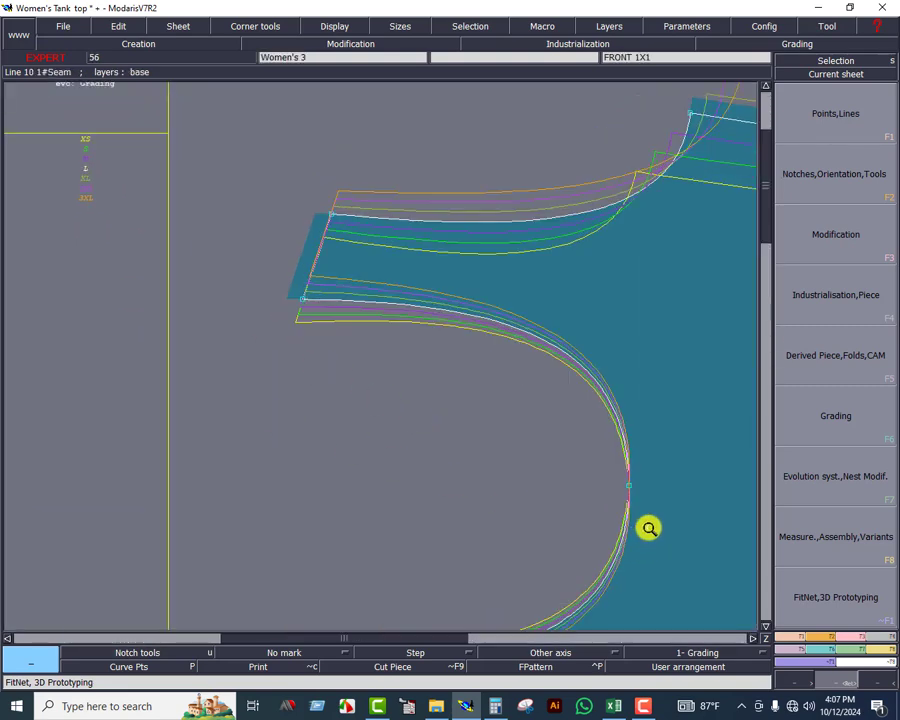
{"action": "left_click", "coordinate": [831, 650]}
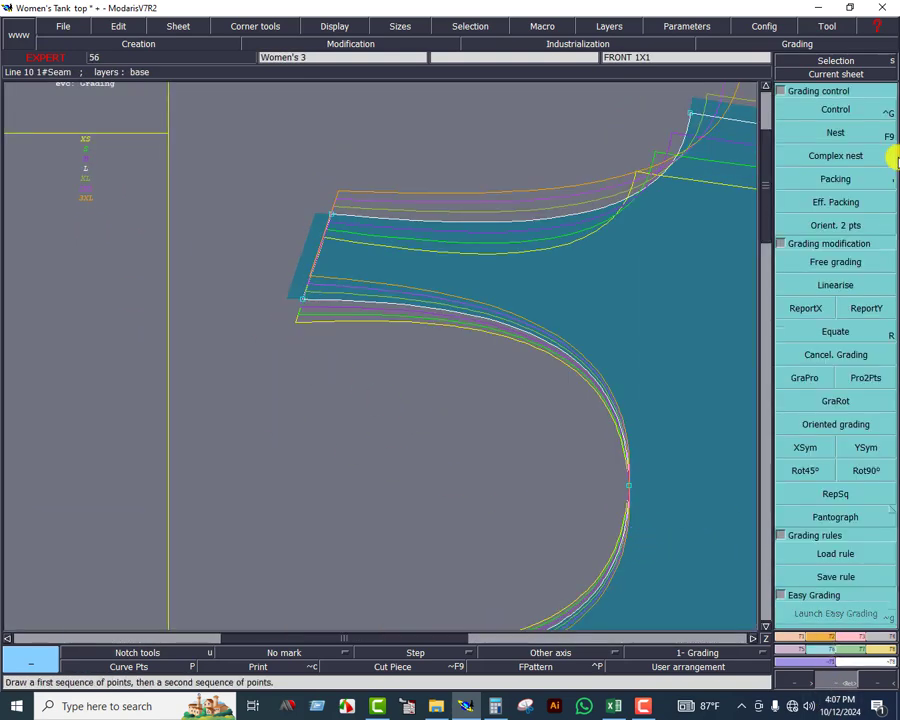
{"action": "left_click", "coordinate": [840, 179]}
{"action": "left_click", "coordinate": [313, 306]}
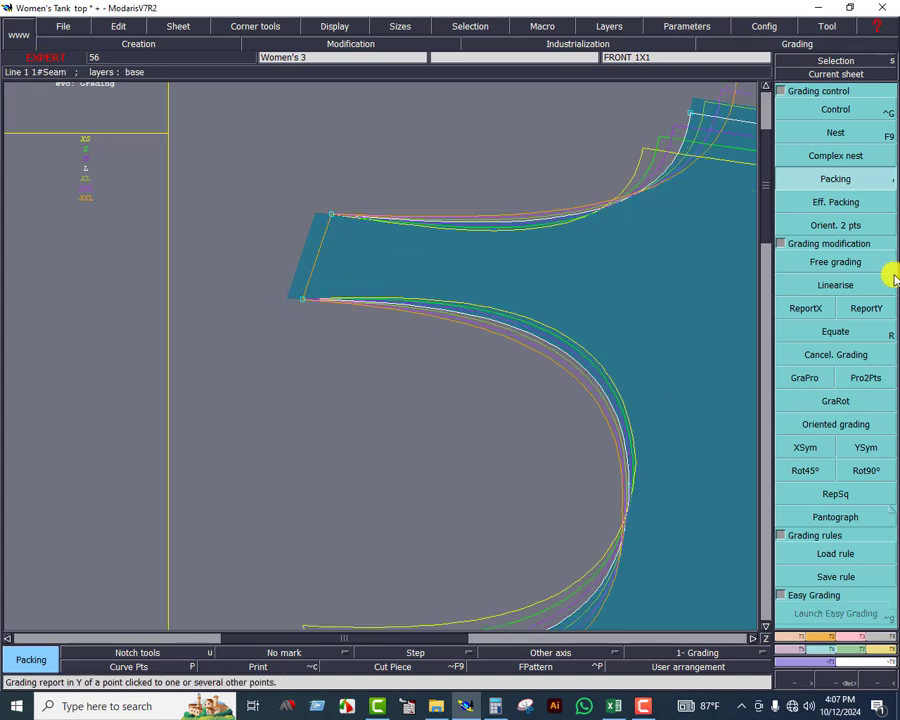
Open the grading control of the front's centre neck point and set its ddx increments to 0 for all sizes
{"action": "left_click", "coordinate": [833, 113]}
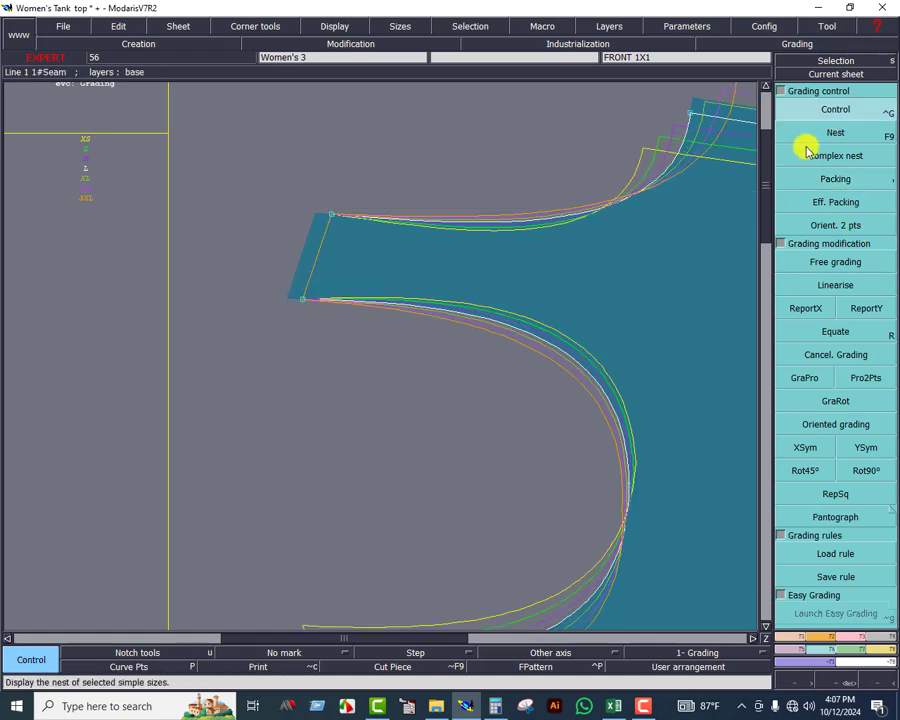
{"action": "left_click", "coordinate": [632, 489]}
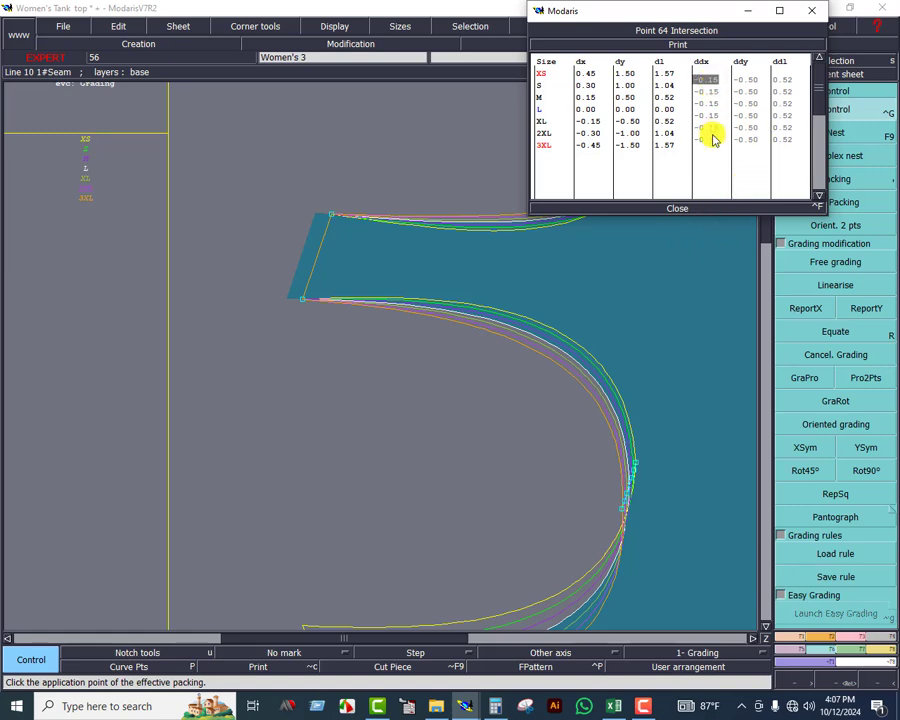
{"action": "left_click", "coordinate": [716, 128]}
{"action": "left_click_drag", "start_coordinate": [714, 82], "coordinate": [714, 121]}
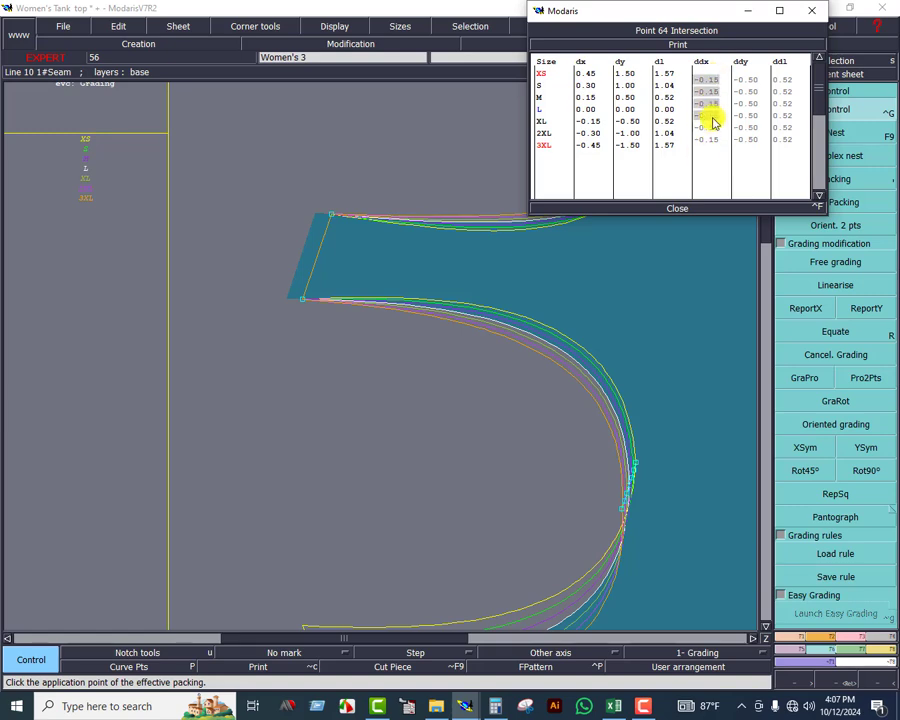
{"action": "key", "text": "Return"}
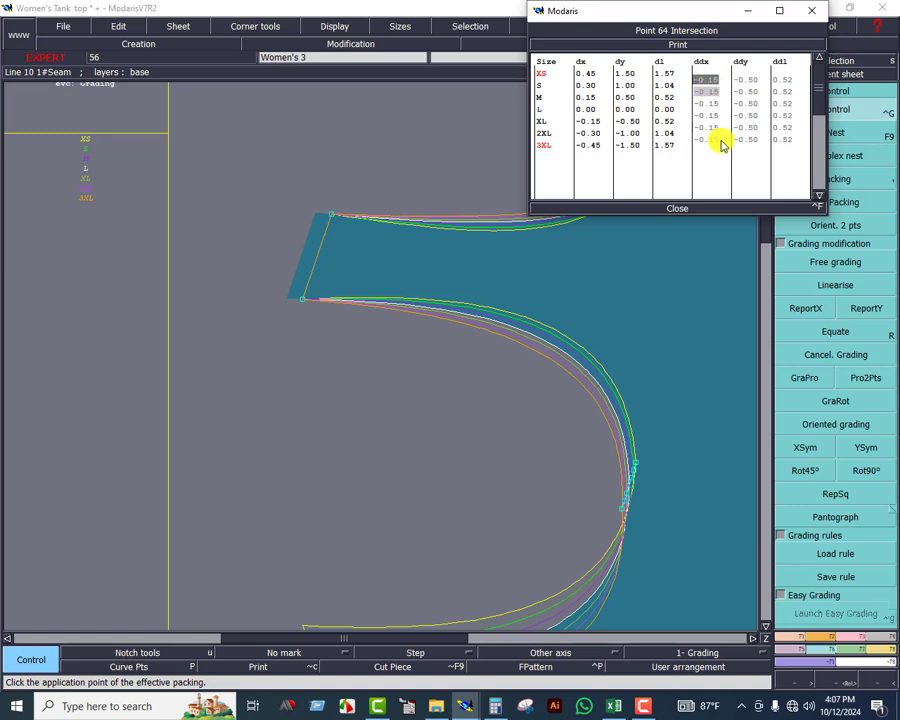
{"action": "left_click_drag", "start_coordinate": [713, 78], "coordinate": [714, 141]}
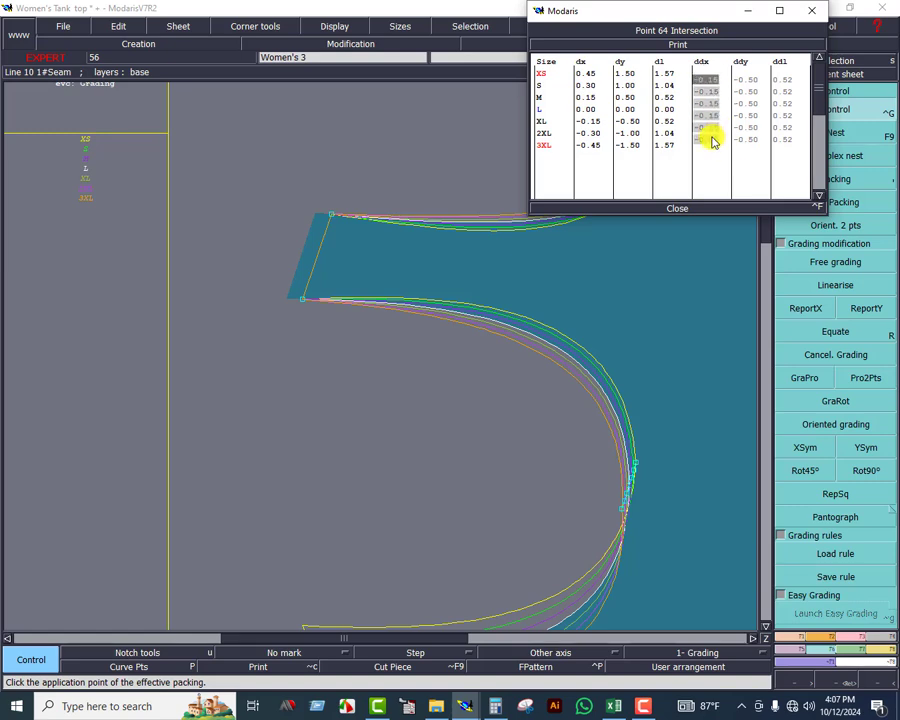
{"action": "key", "text": "Return"}
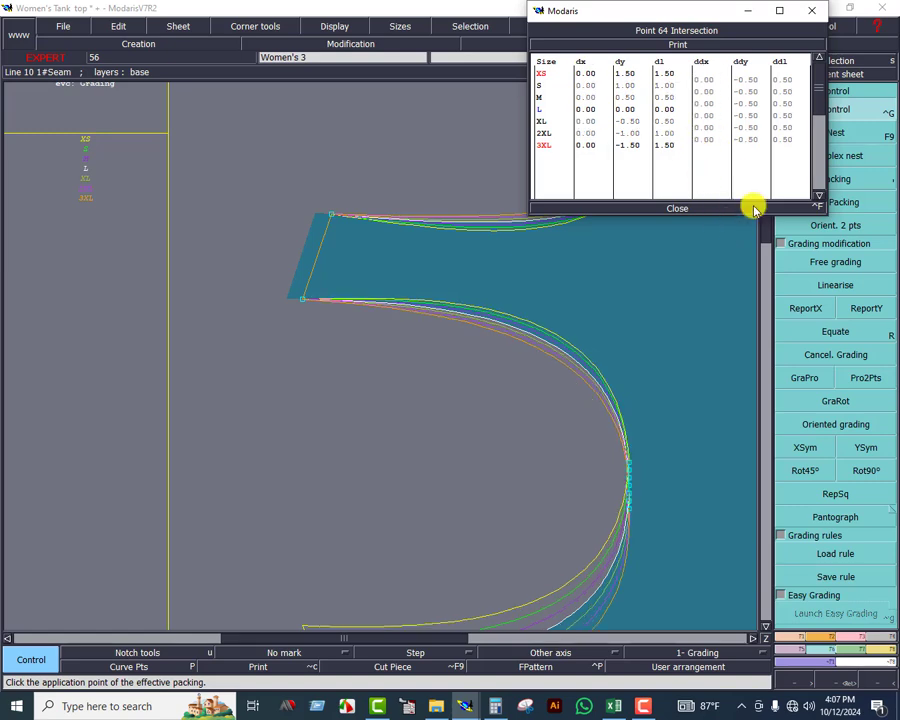
Switch to the Women's Tank Top sheet in Excel and check the size-to-size increments of the Front Neck Drop measurement
{"action": "left_click", "coordinate": [612, 706]}
{"action": "scroll", "coordinate": [247, 331], "scroll_direction": "up", "scroll_amount": 6}
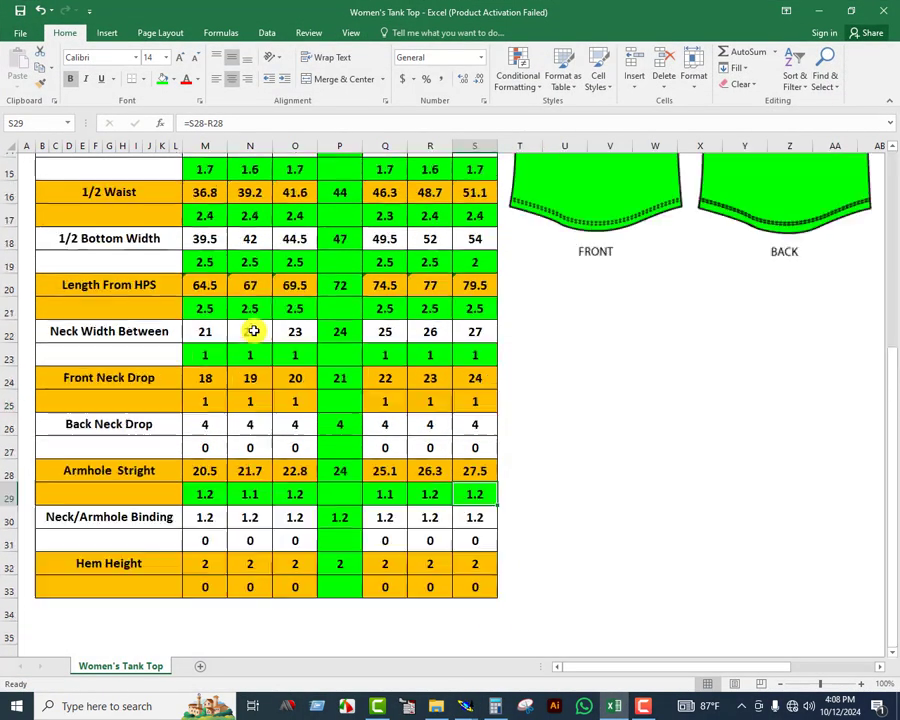
{"action": "scroll", "coordinate": [250, 331], "scroll_direction": "up", "scroll_amount": 2}
{"action": "scroll", "coordinate": [201, 372], "scroll_direction": "down", "scroll_amount": 6}
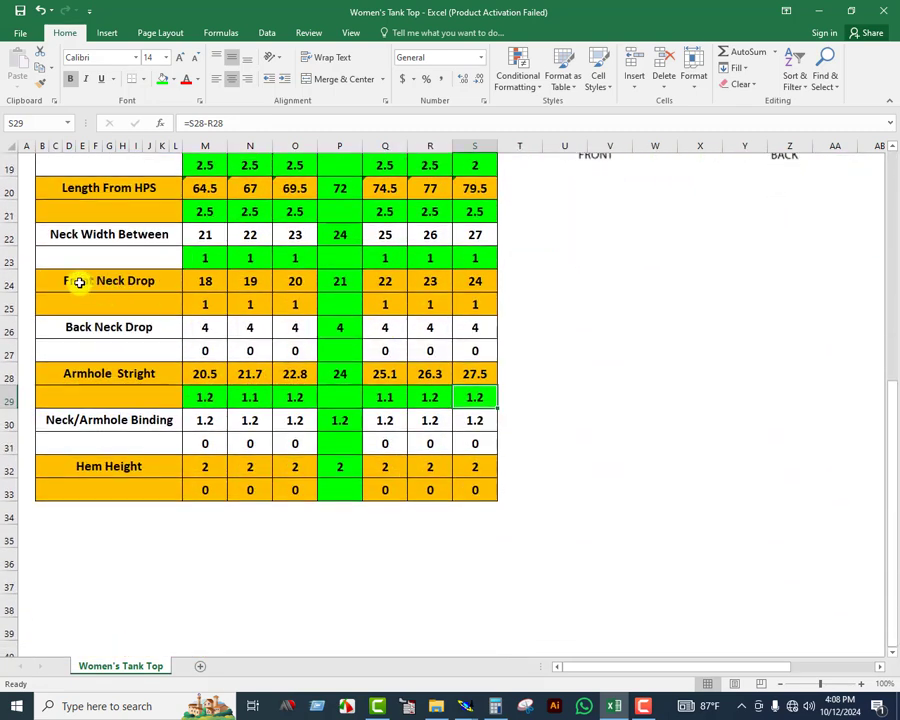
{"action": "left_click", "coordinate": [79, 283]}
{"action": "left_click", "coordinate": [384, 305]}
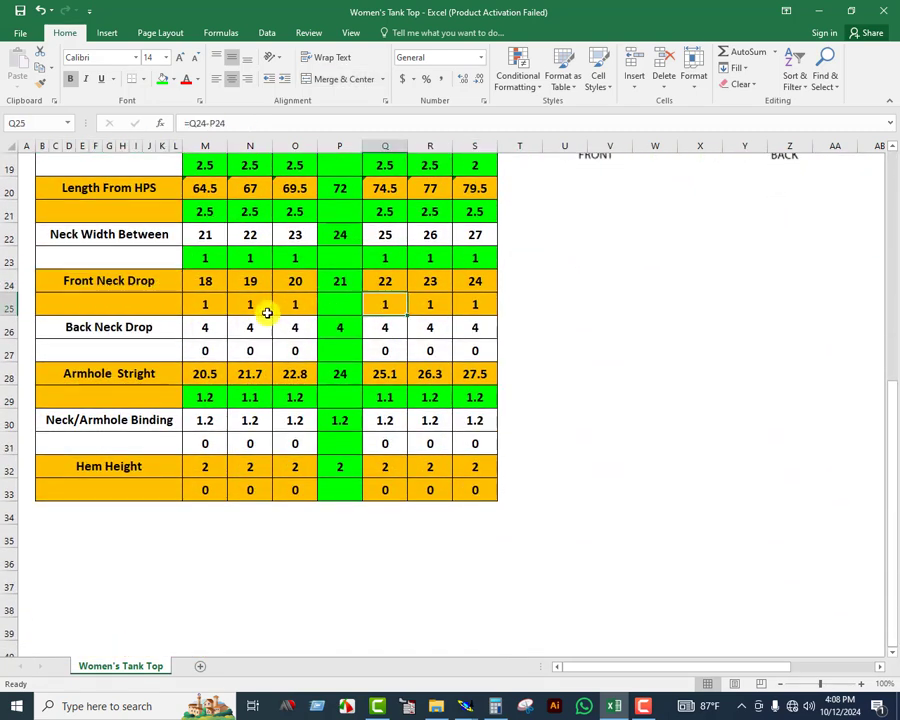
{"action": "double_click", "coordinate": [207, 304]}
{"action": "left_click", "coordinate": [308, 346]}
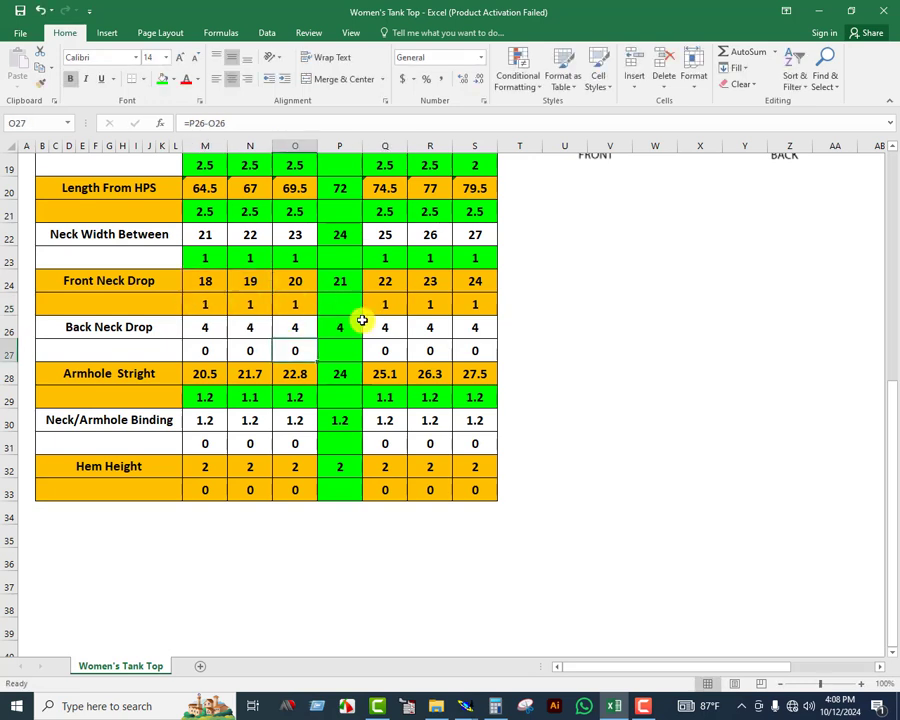
{"action": "left_click_drag", "start_coordinate": [206, 303], "coordinate": [462, 304]}
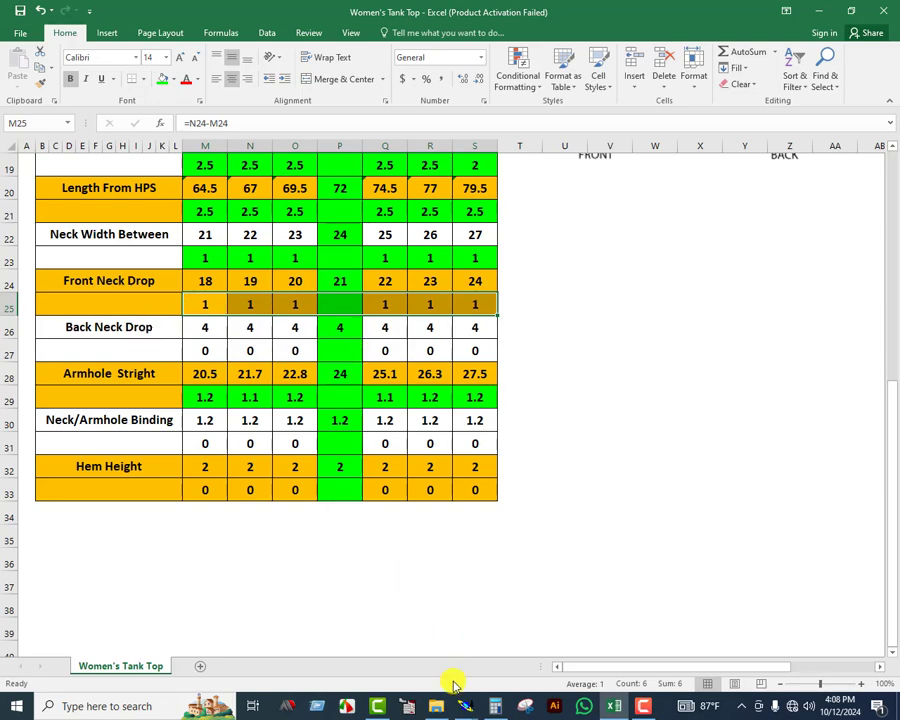
Return to Modaris, set the front centre neck point's ddx increments to 1 for all sizes and close the grading control
{"action": "mouse_move", "coordinate": [463, 705]}
{"action": "left_click", "coordinate": [545, 649]}
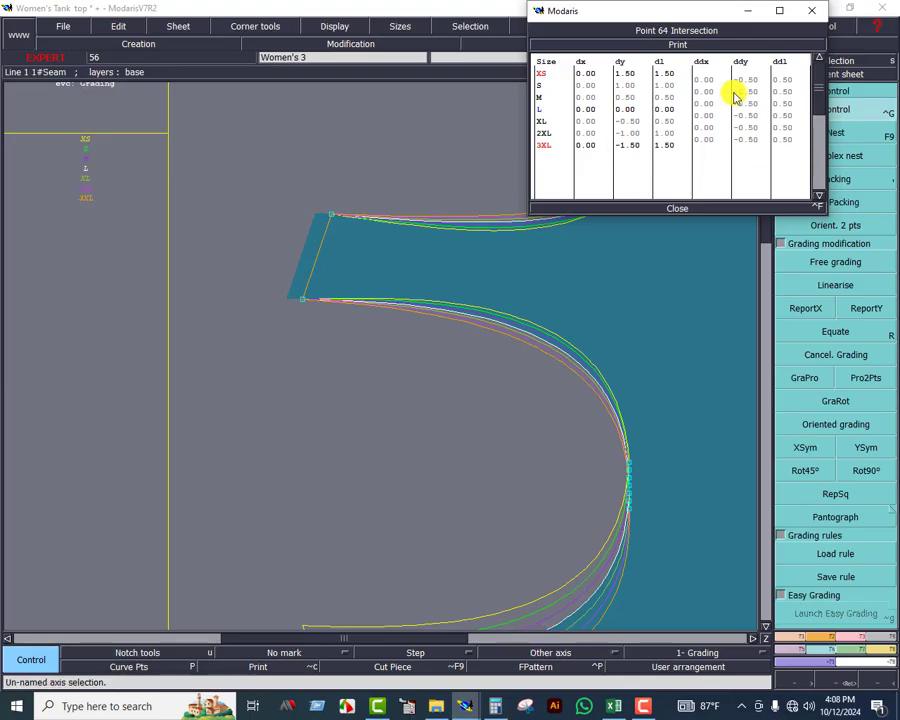
{"action": "left_click_drag", "start_coordinate": [709, 92], "coordinate": [711, 125]}
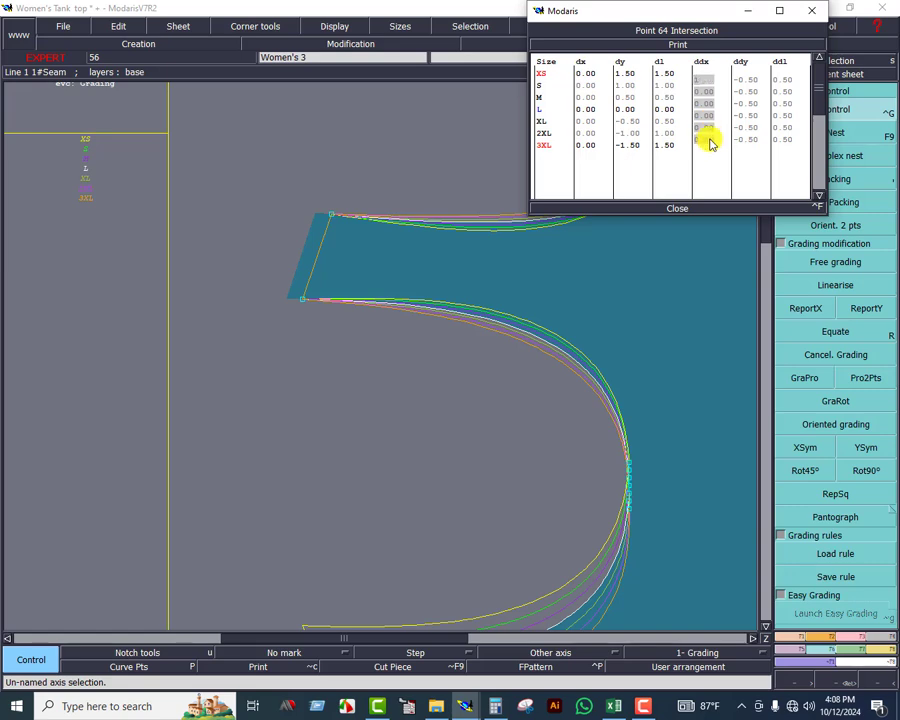
{"action": "key", "text": "ctrl+v"}
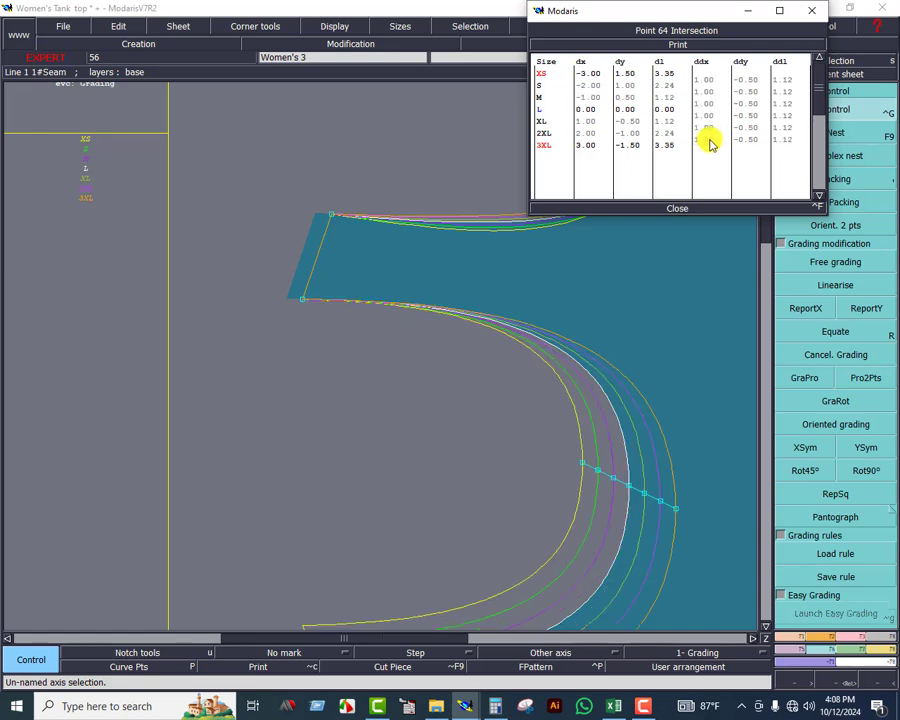
{"action": "left_click", "coordinate": [686, 209]}
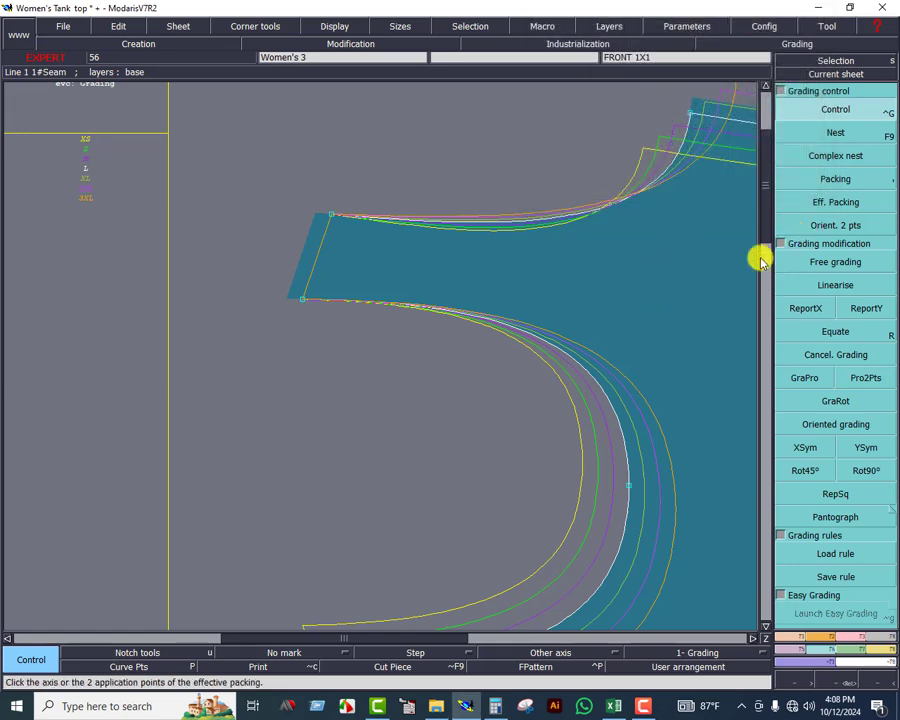
Remove the packing from the front piece's nest and arrange all the sheets on the desk
{"action": "left_click", "coordinate": [838, 181]}
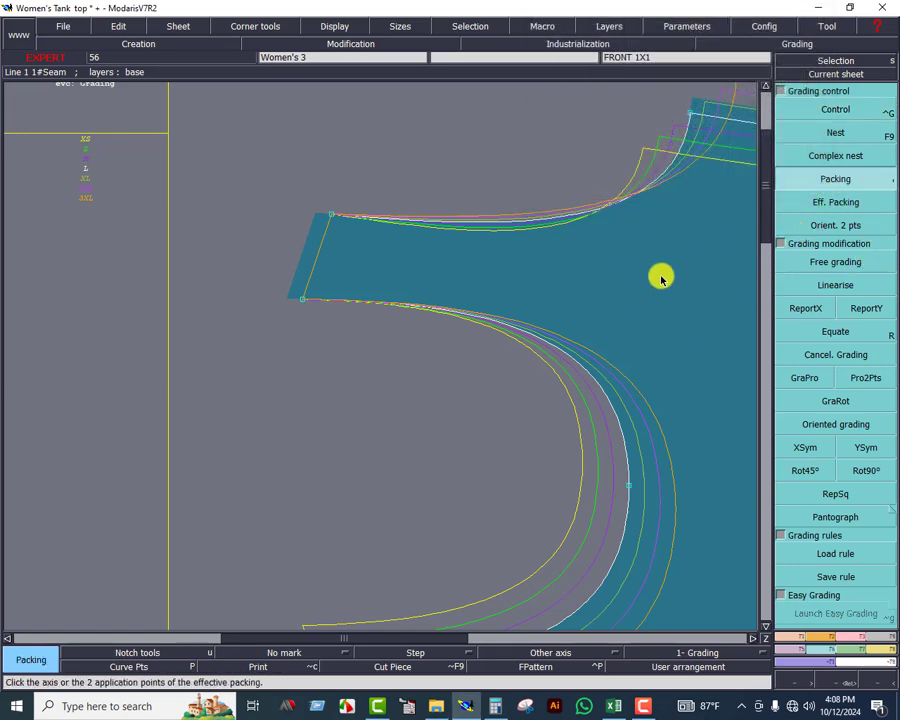
{"action": "left_click", "coordinate": [661, 280]}
{"action": "key", "text": "Home"}
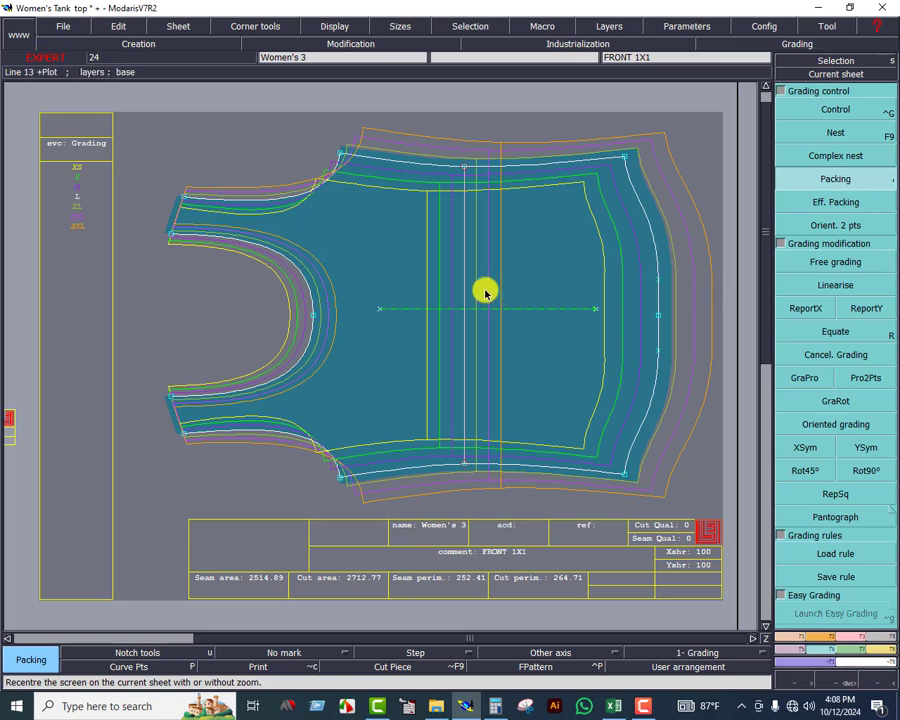
{"action": "left_click", "coordinate": [382, 246]}
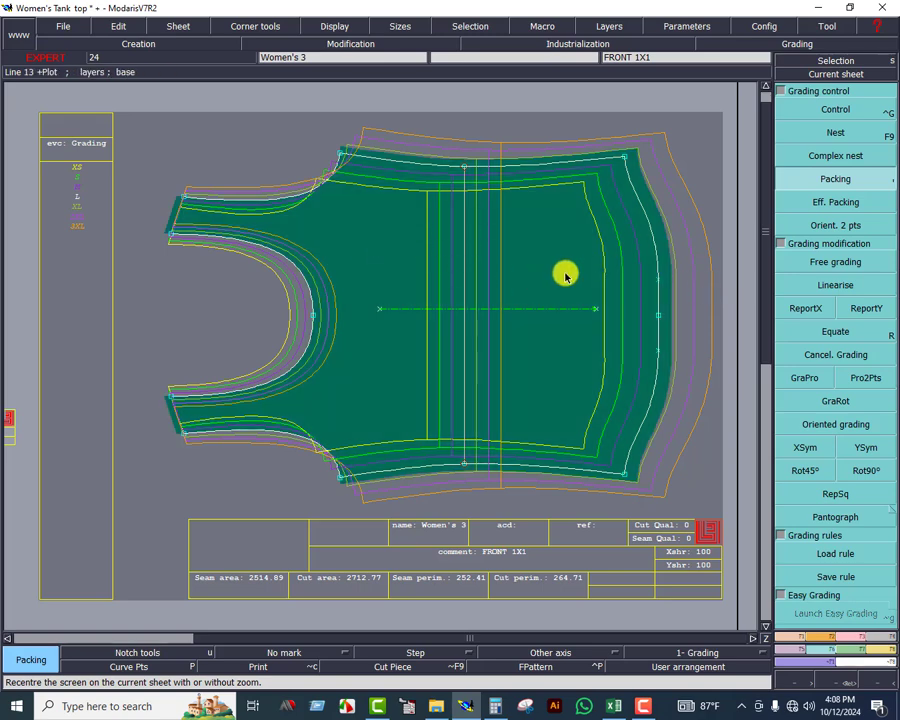
{"action": "key", "text": "j"}
{"action": "left_click", "coordinate": [381, 437]}
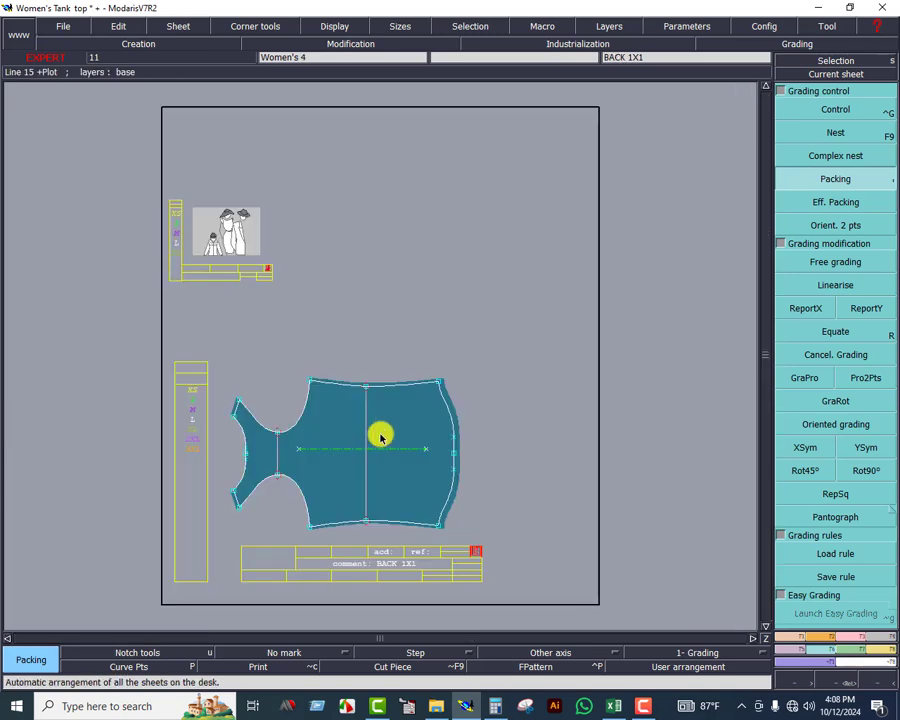
Select sizes XS to 3XL on the BACK 1X1 sheet and display its nest alongside the front's
{"action": "left_click_drag", "start_coordinate": [182, 390], "coordinate": [204, 481]}
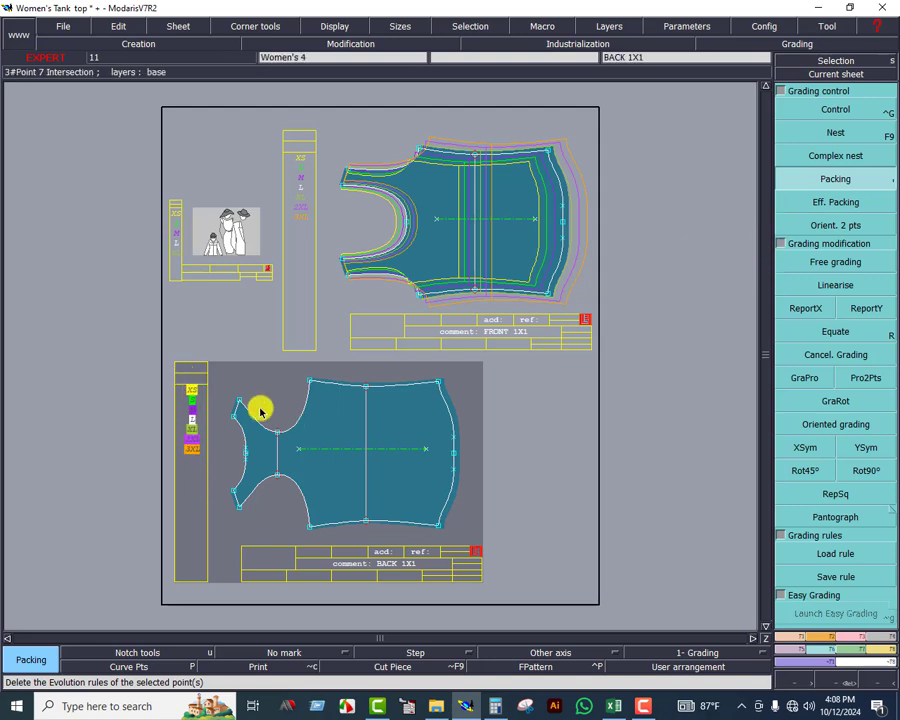
{"action": "left_click", "coordinate": [830, 133]}
{"action": "key", "text": "j"}
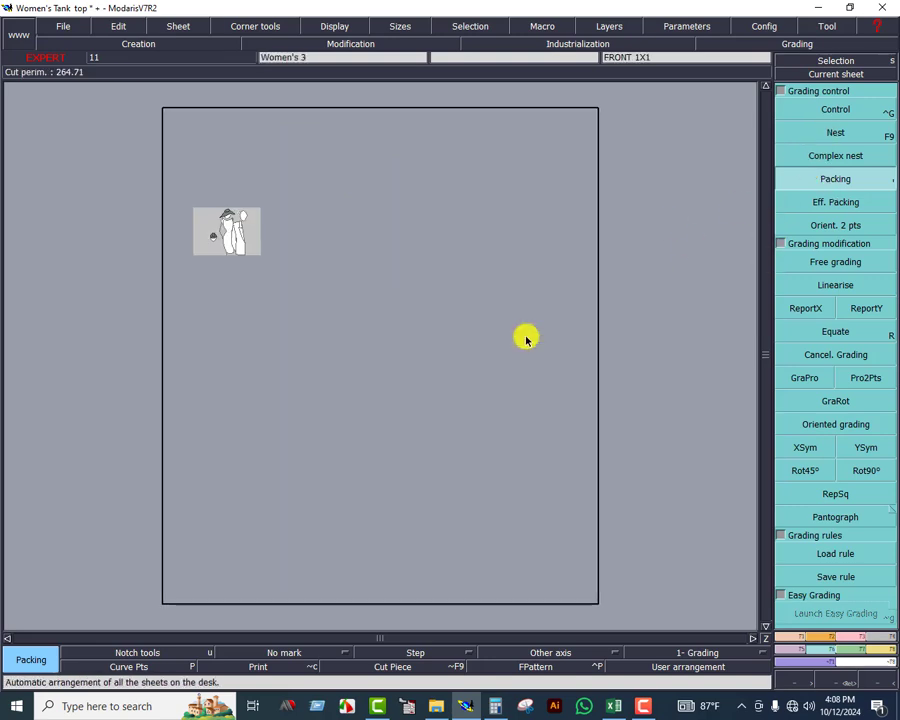
{"action": "left_click", "coordinate": [494, 291]}
{"action": "left_click", "coordinate": [425, 423]}
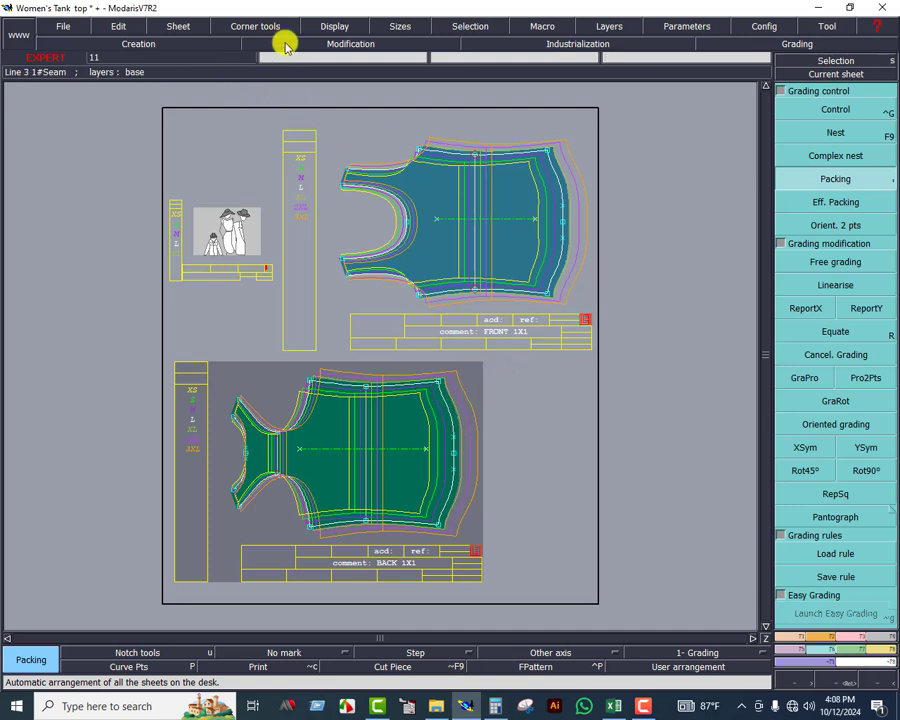
Hide the graded size curves on both the BACK 1X1 and FRONT 1X1 sheets
{"action": "left_click", "coordinate": [333, 33]}
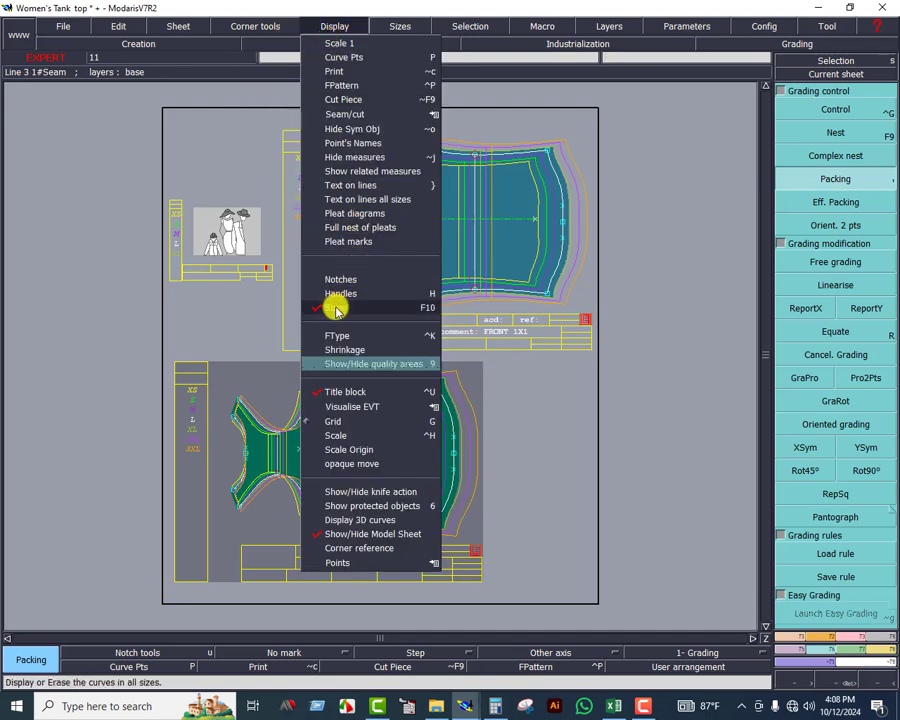
{"action": "left_click", "coordinate": [334, 302]}
{"action": "left_click", "coordinate": [316, 27]}
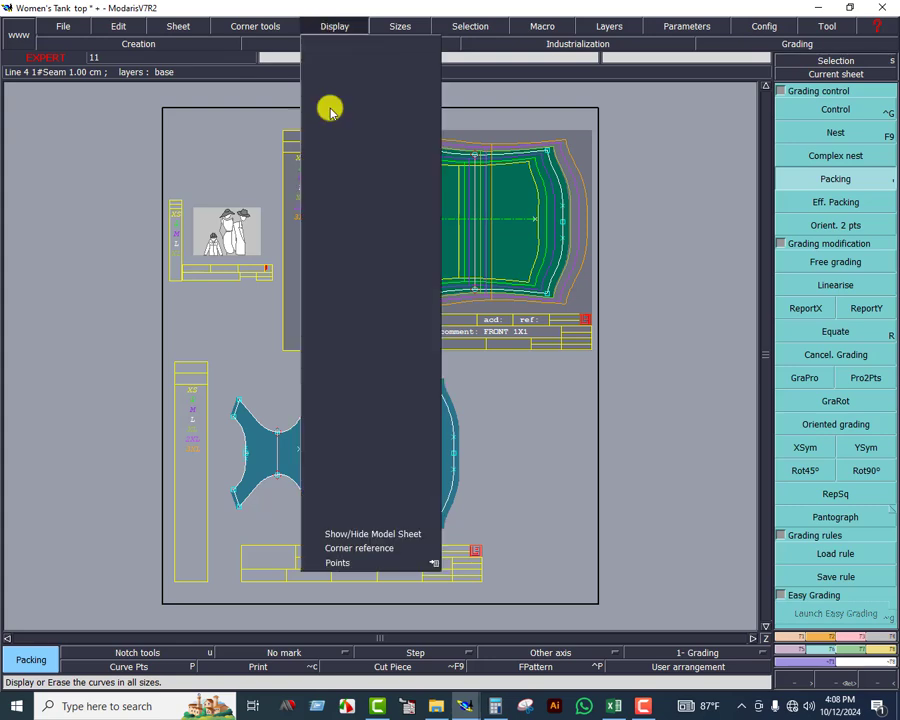
{"action": "left_click", "coordinate": [325, 307]}
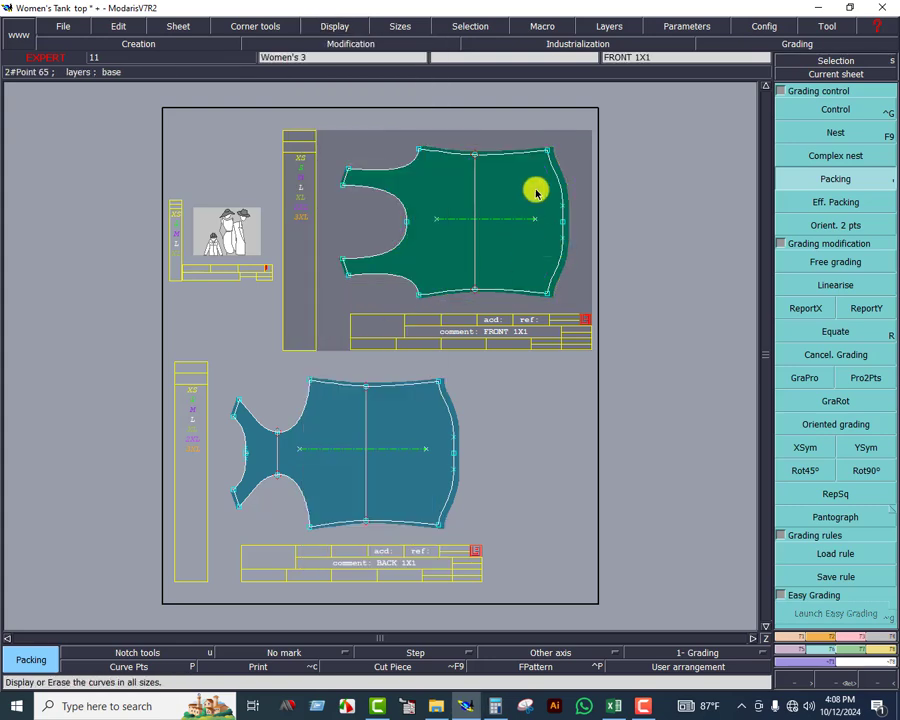
{"action": "left_click", "coordinate": [420, 463]}
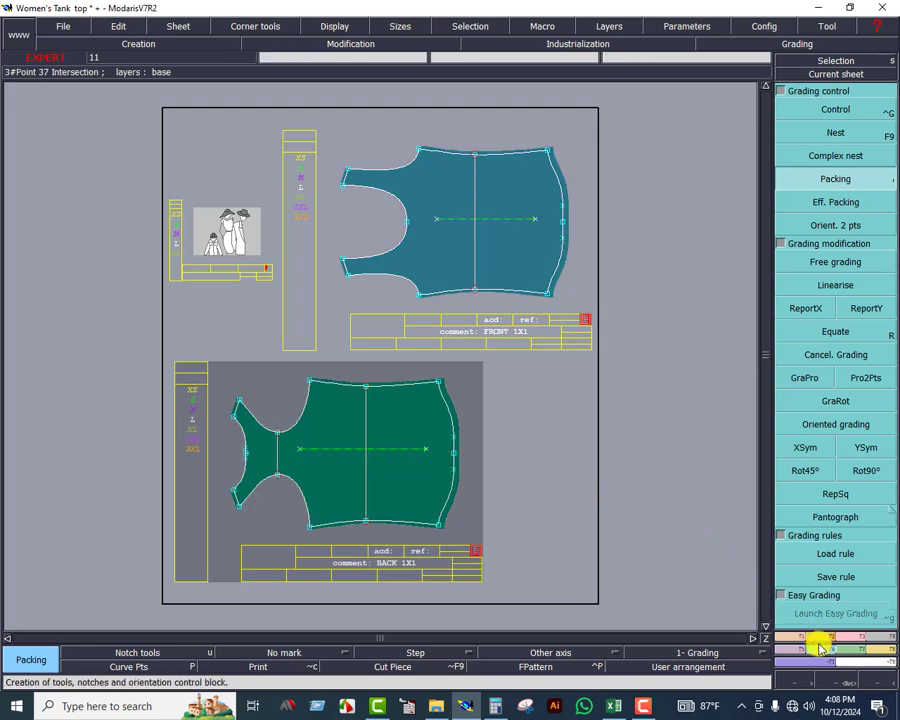
Create a new variant named Tank Top and close its empty piece article table
{"action": "left_click", "coordinate": [878, 648]}
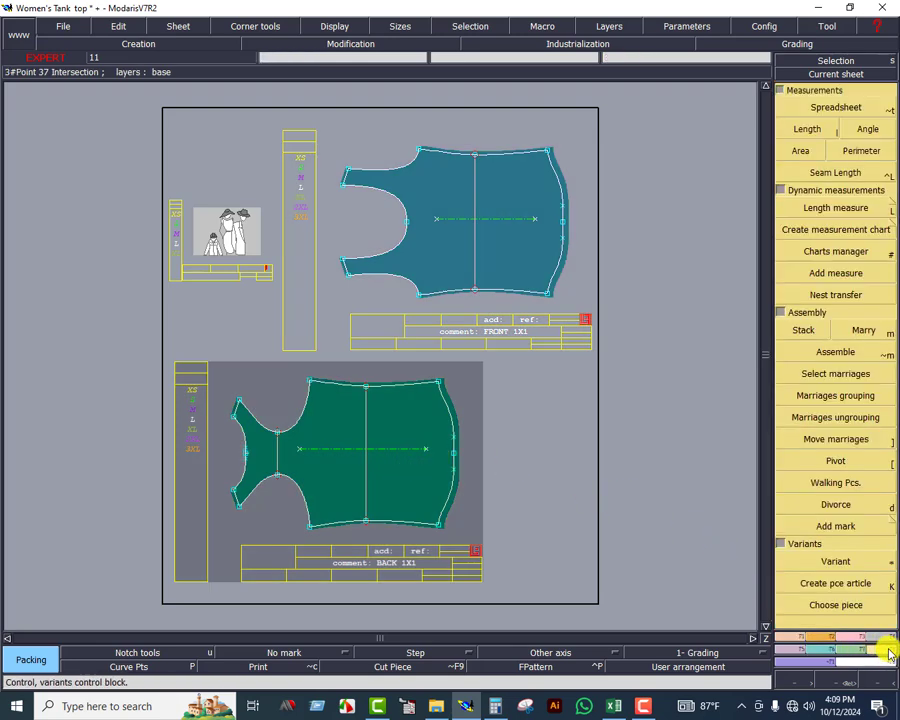
{"action": "left_click", "coordinate": [836, 562]}
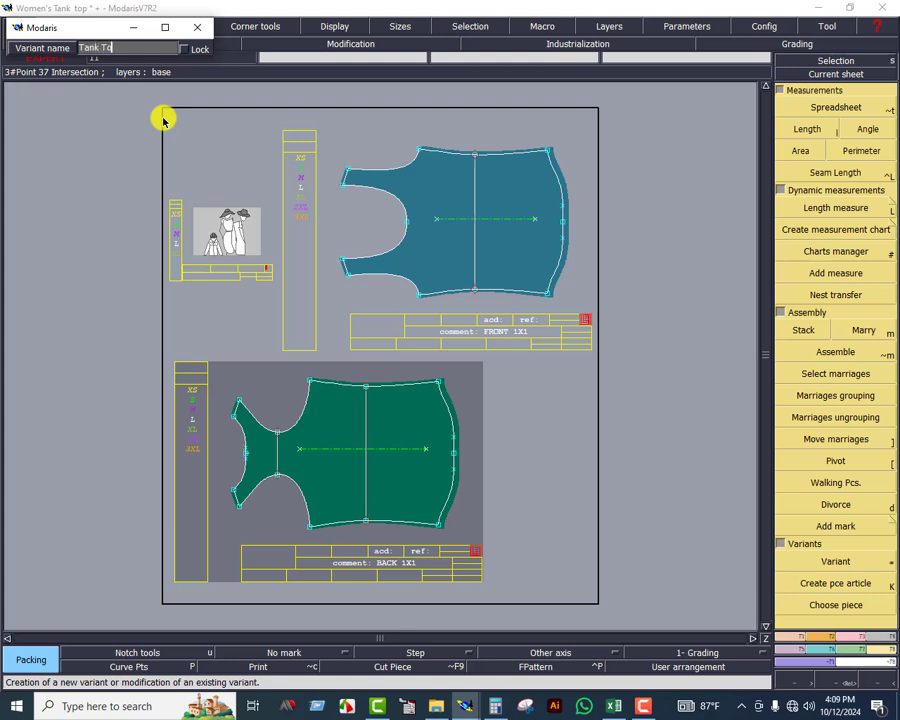
{"action": "left_click", "coordinate": [163, 119]}
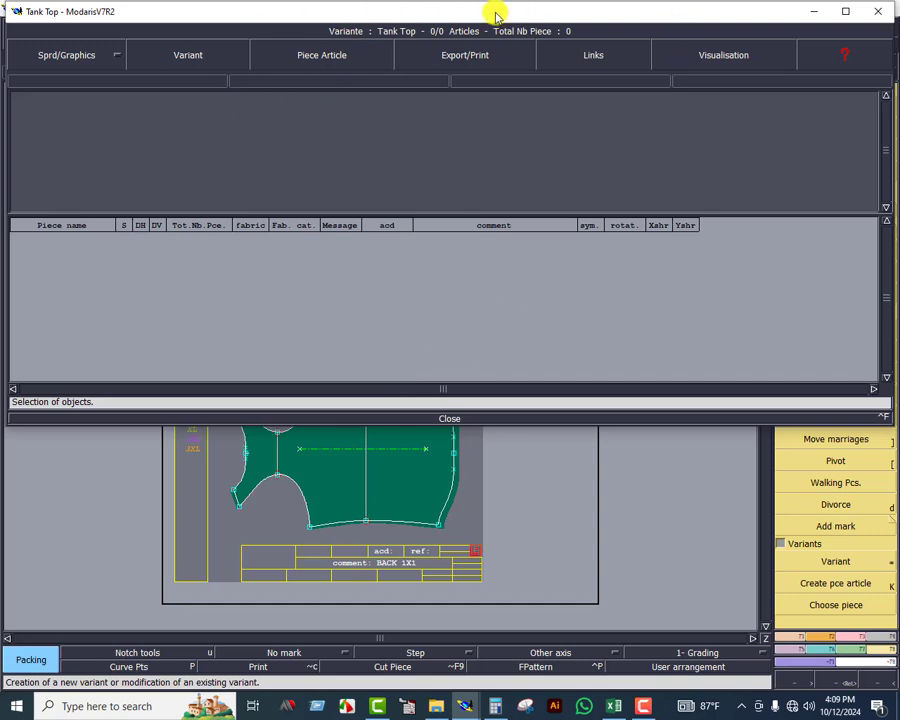
{"action": "left_click", "coordinate": [455, 419]}
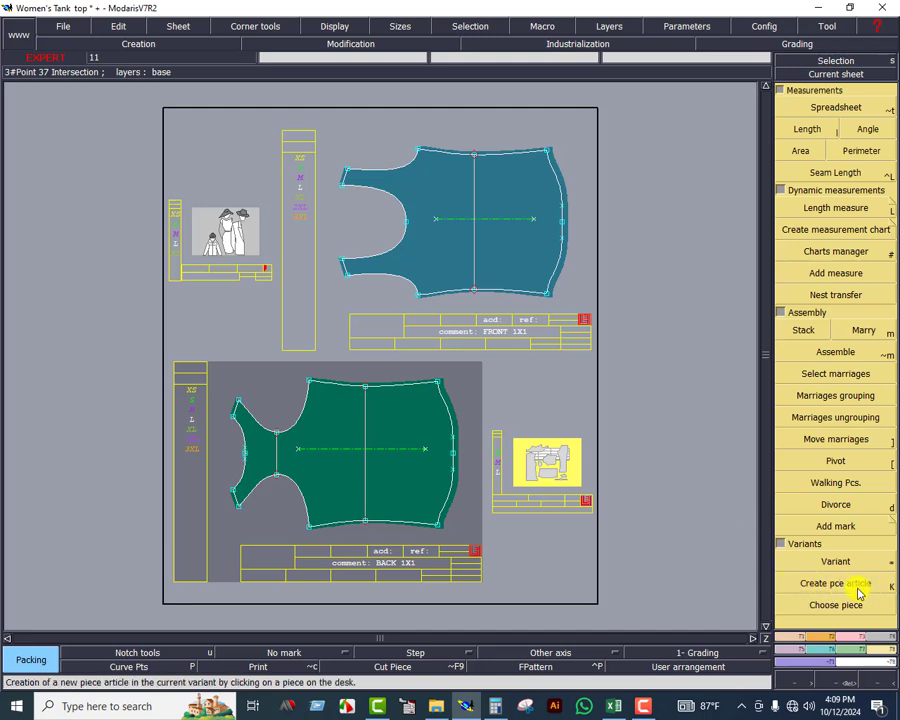
Add the back and front pieces to the Tank Top variant as piece articles
{"action": "left_click", "coordinate": [856, 588]}
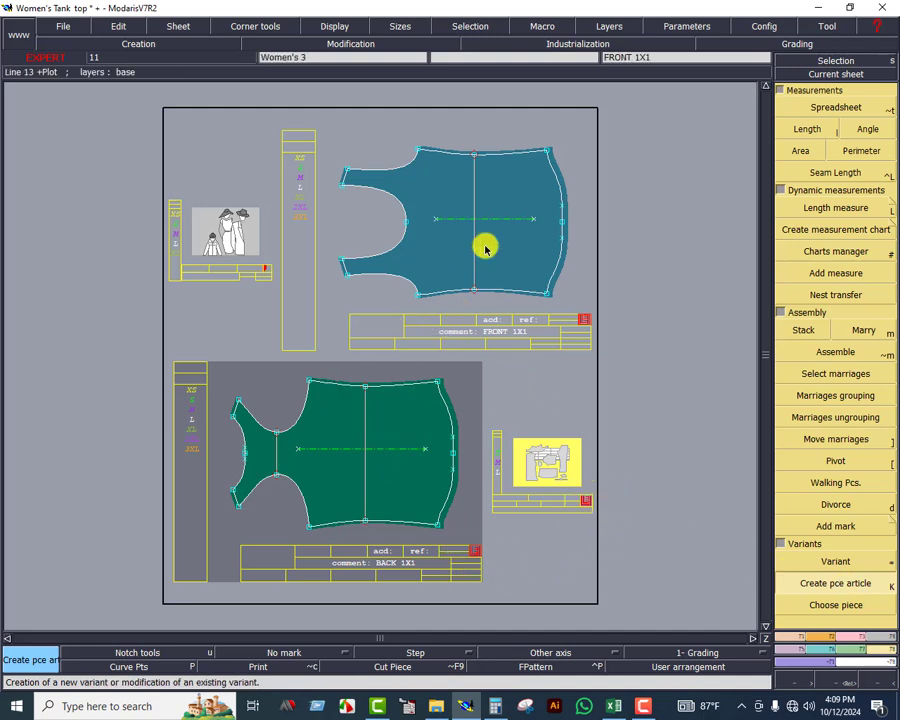
{"action": "left_click", "coordinate": [494, 214]}
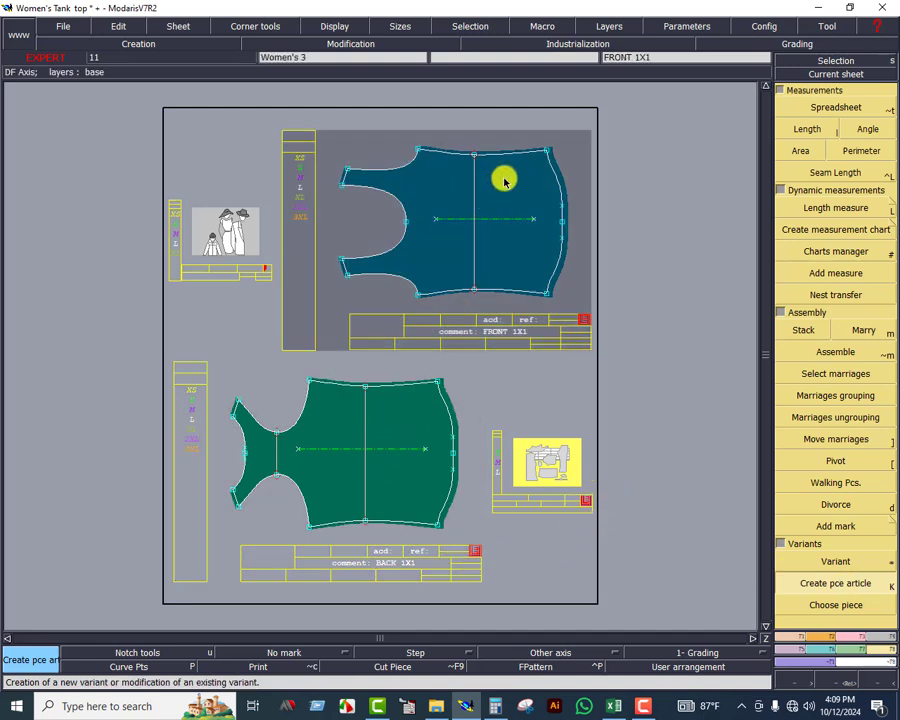
{"action": "left_click", "coordinate": [832, 72]}
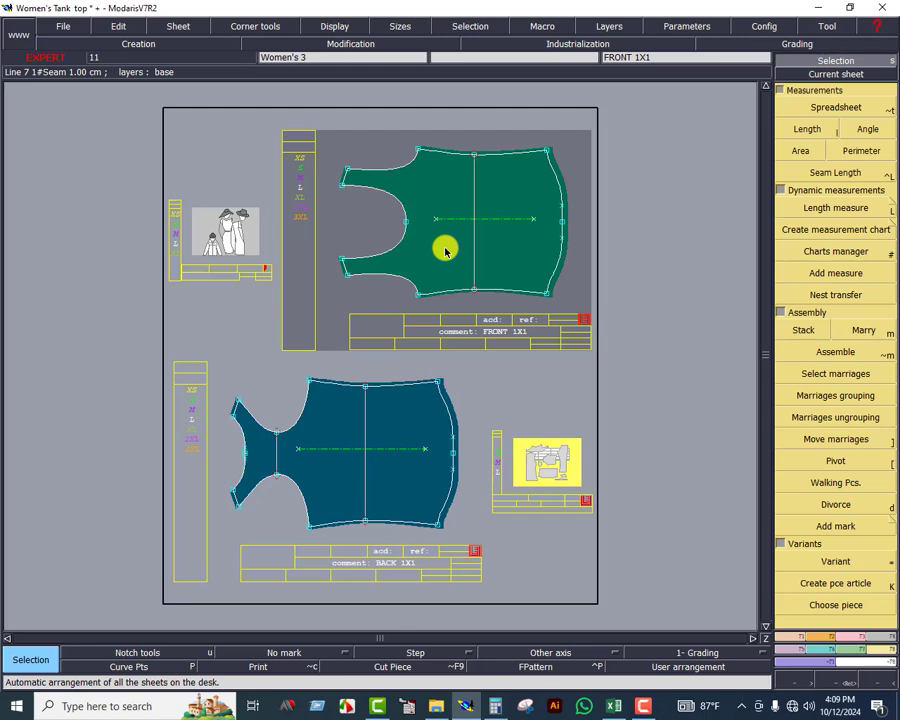
Open the Tank Top variant, set the fabric code of both piece articles to S and close the table
{"action": "left_click", "coordinate": [845, 564]}
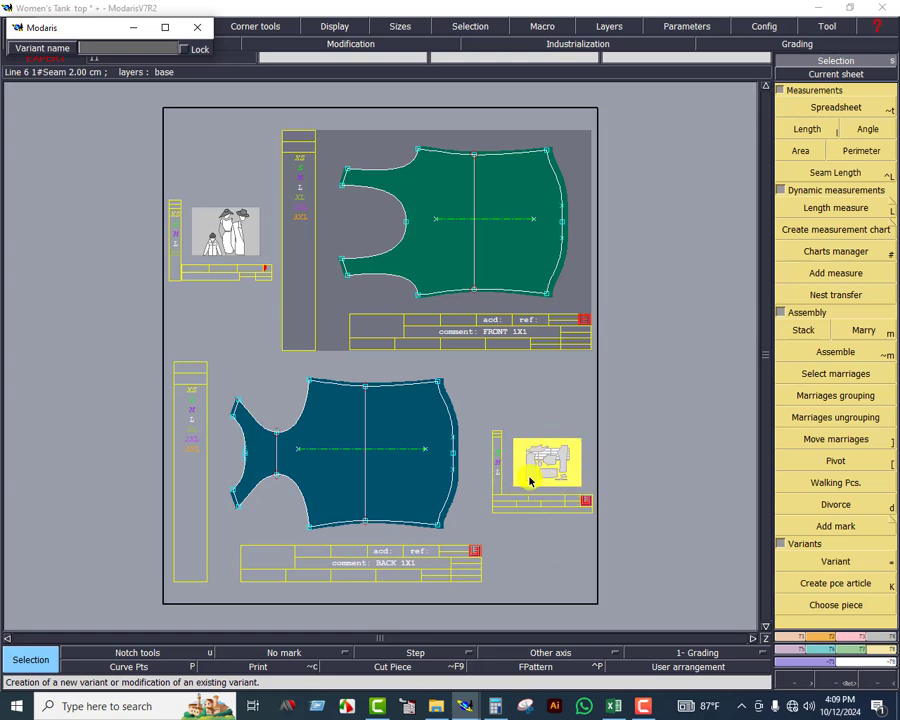
{"action": "left_click", "coordinate": [543, 460]}
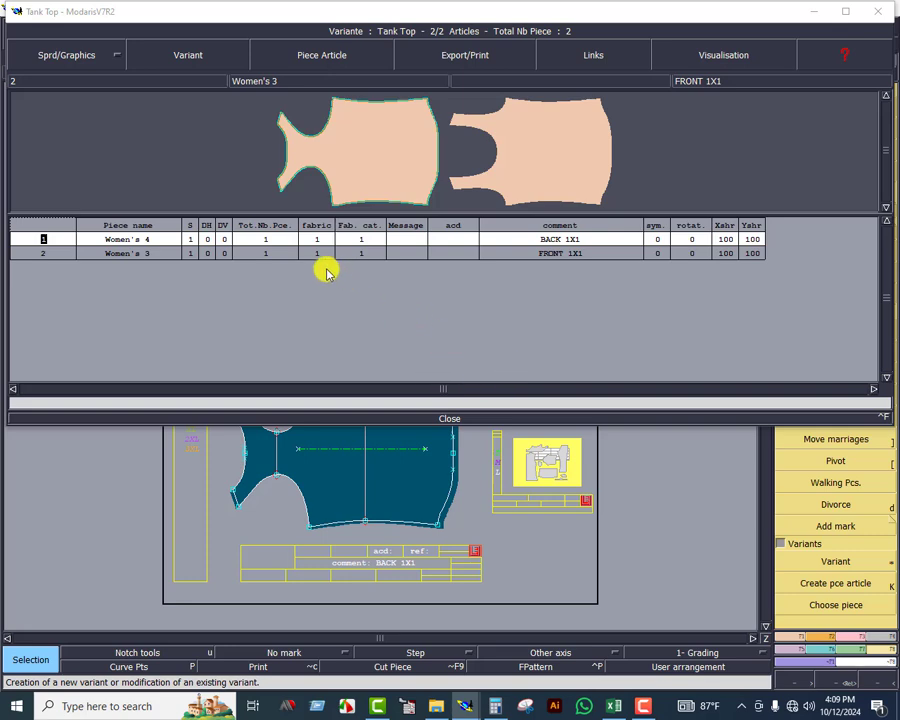
{"action": "left_click", "coordinate": [188, 239]}
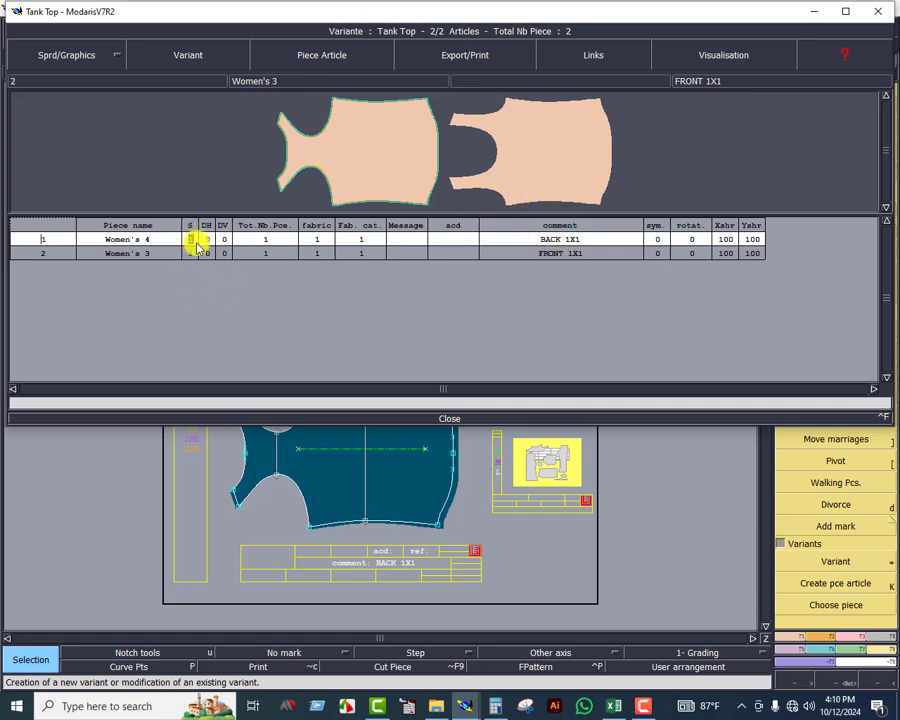
{"action": "left_click", "coordinate": [316, 252]}
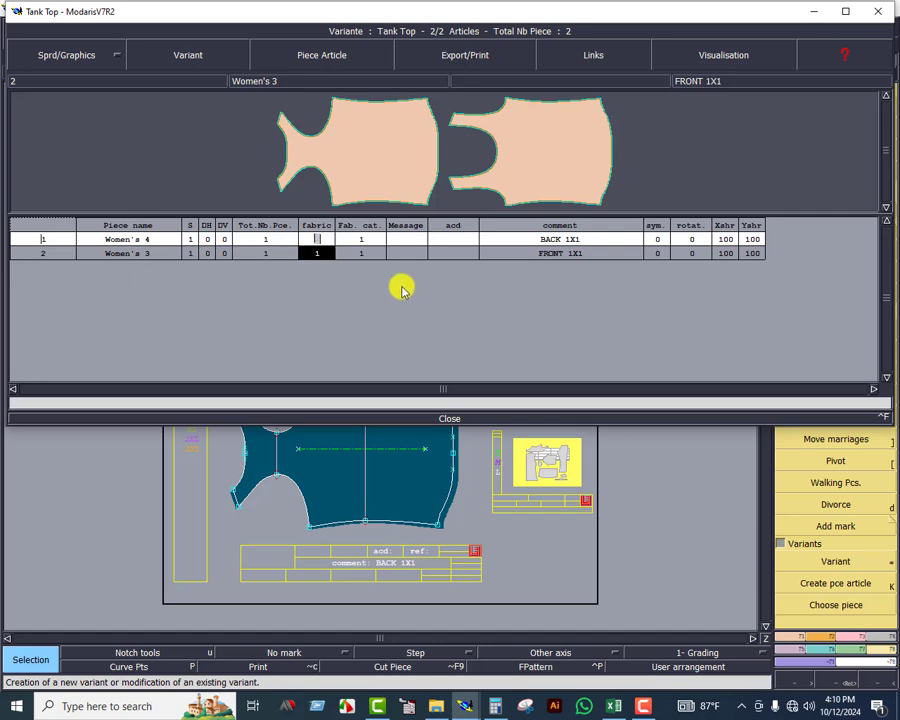
{"action": "key", "text": "Return"}
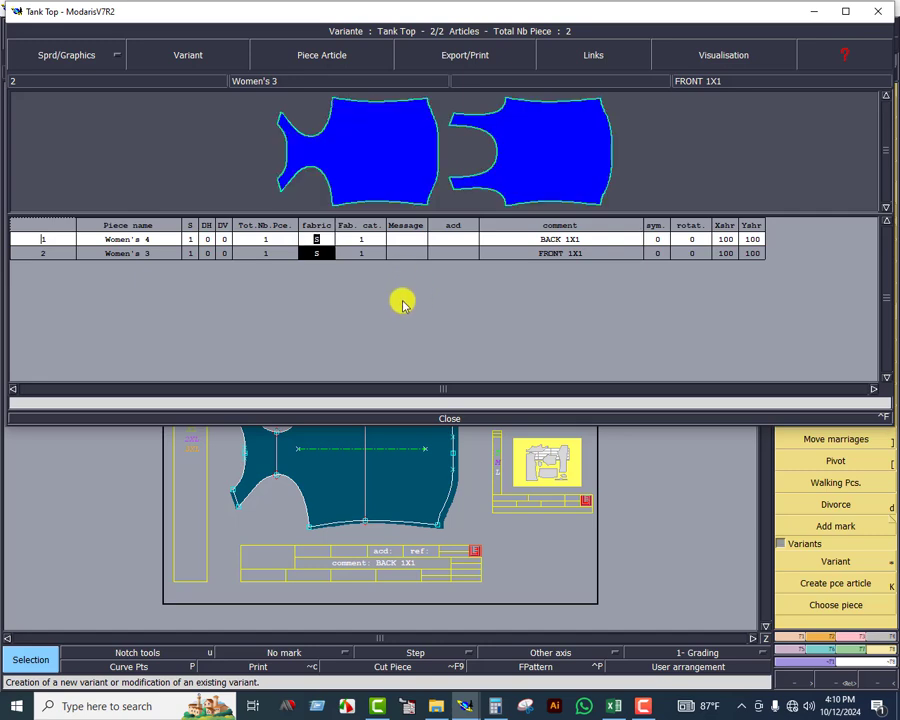
{"action": "left_click", "coordinate": [361, 254]}
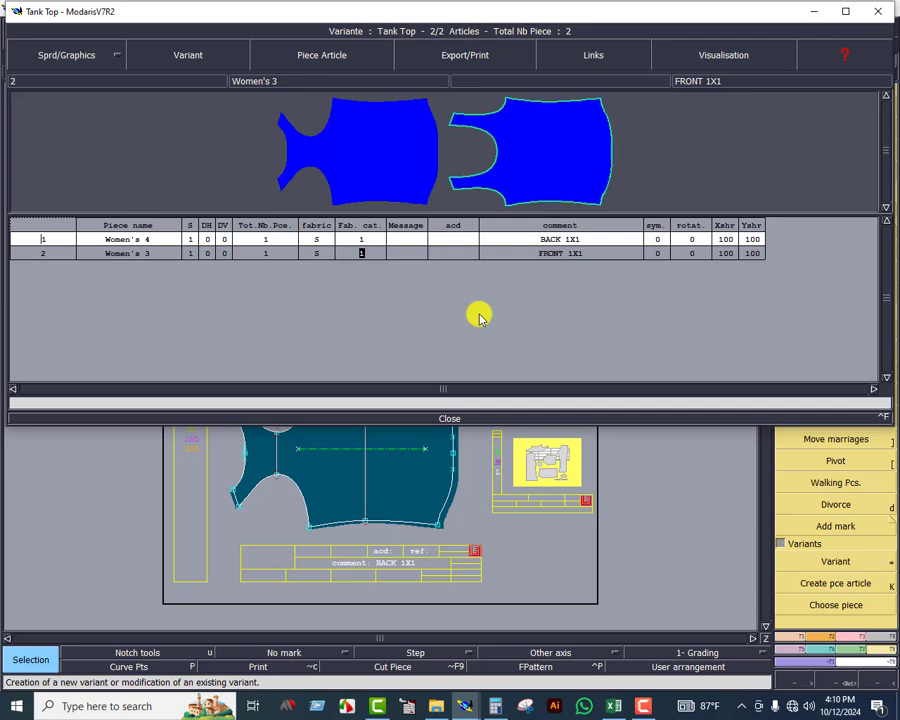
{"action": "left_click", "coordinate": [444, 418]}
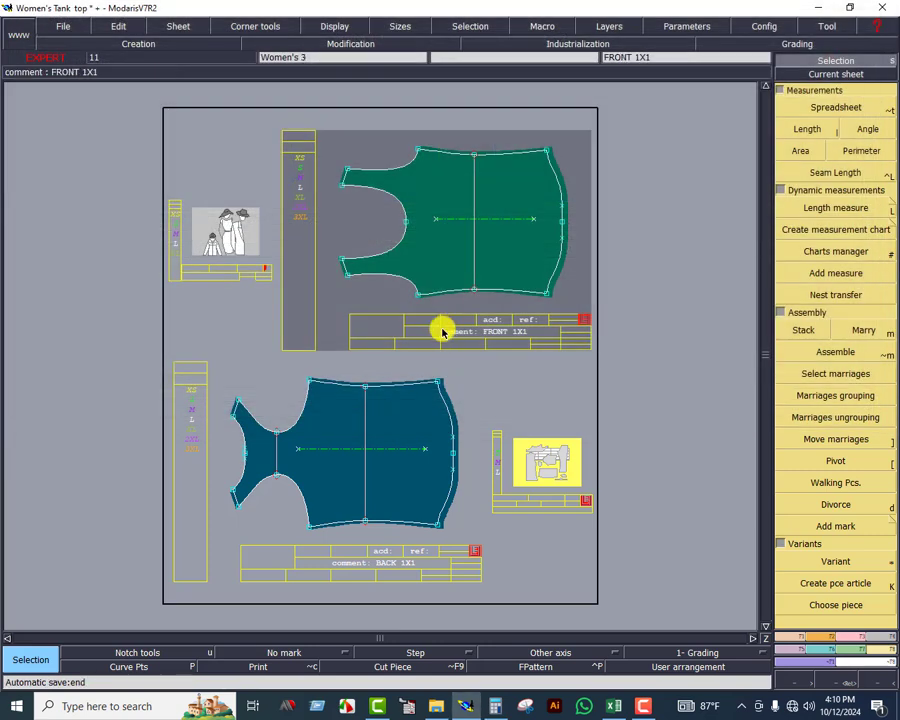
{"action": "left_click", "coordinate": [418, 413]}
{"action": "left_click", "coordinate": [530, 249]}
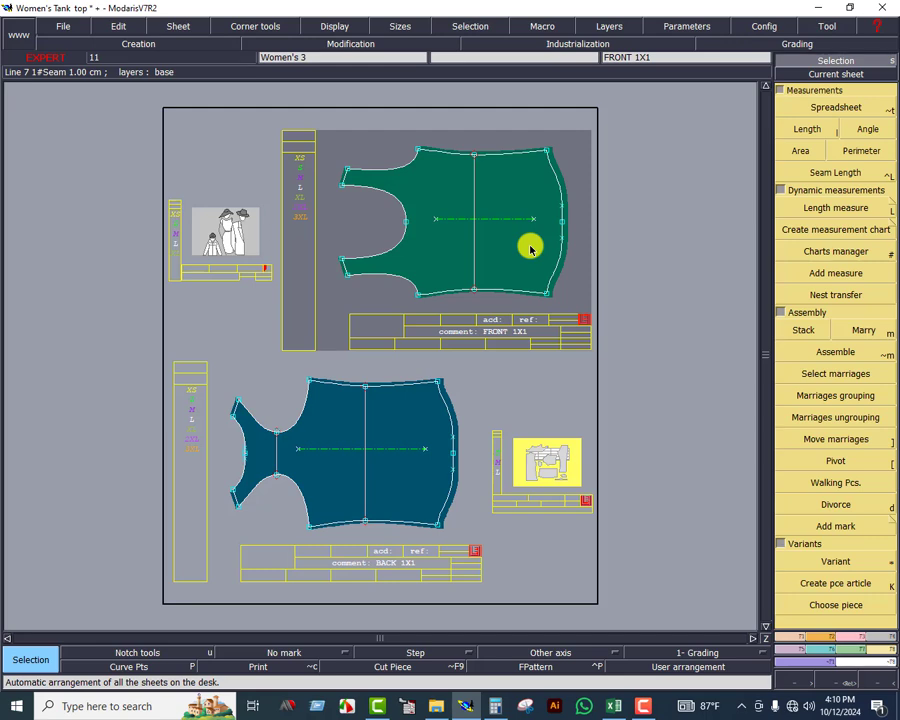
{"action": "left_click", "coordinate": [415, 424]}
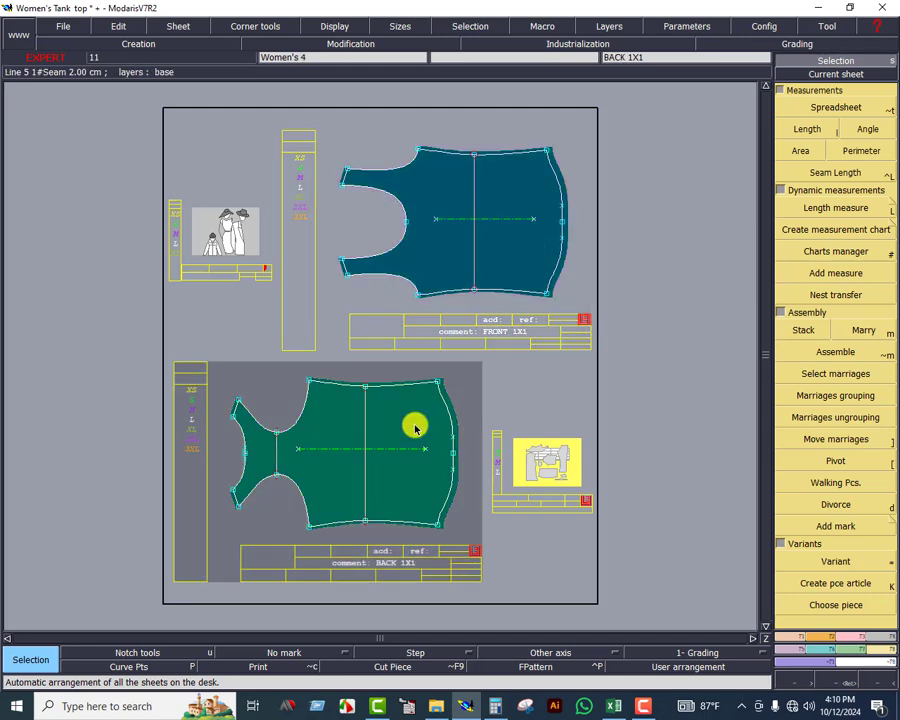